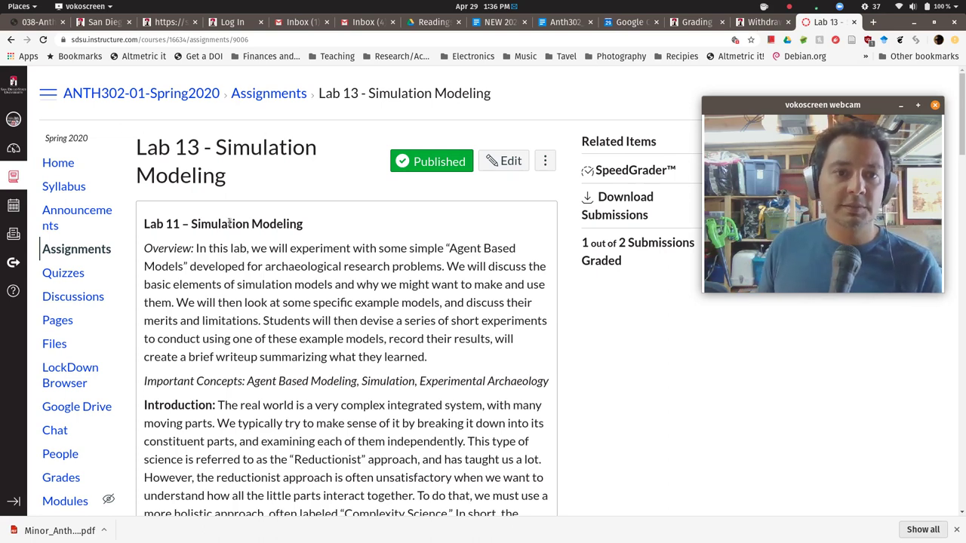
Scroll down the Lab 13 page and open the diet_breadth.html link under Lab Procedure in a new tab
scroll(291, 280, down, 3)
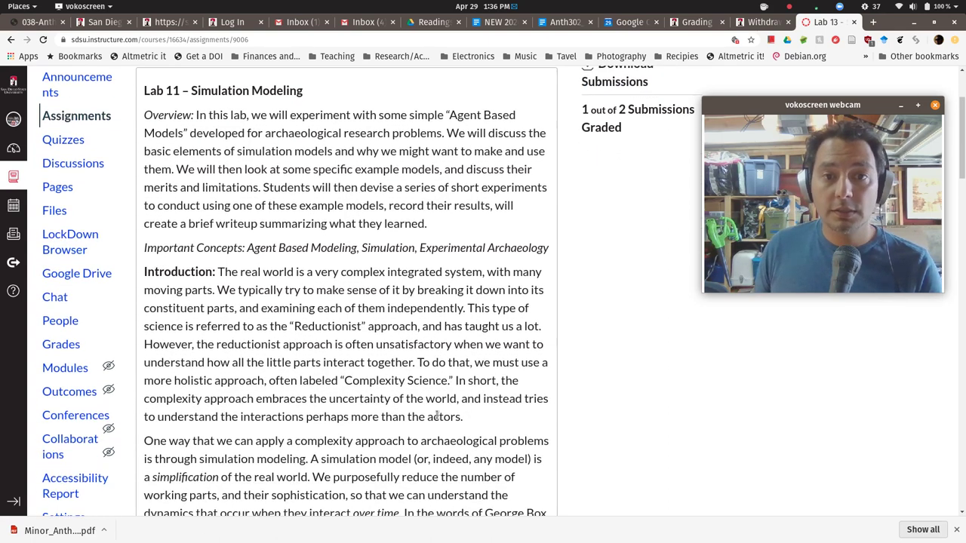
scroll(349, 380, down, 3)
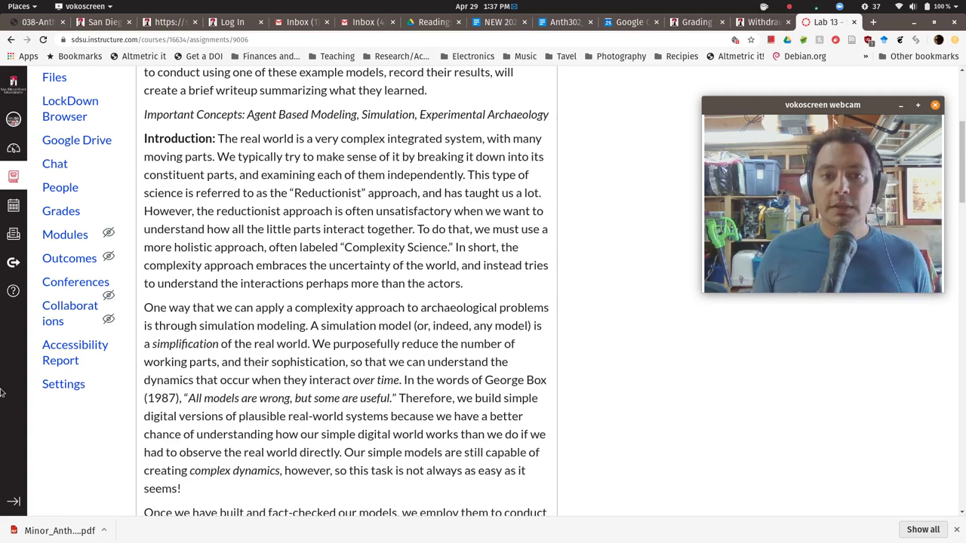
scroll(352, 260, up, 5)
scroll(353, 250, down, 10)
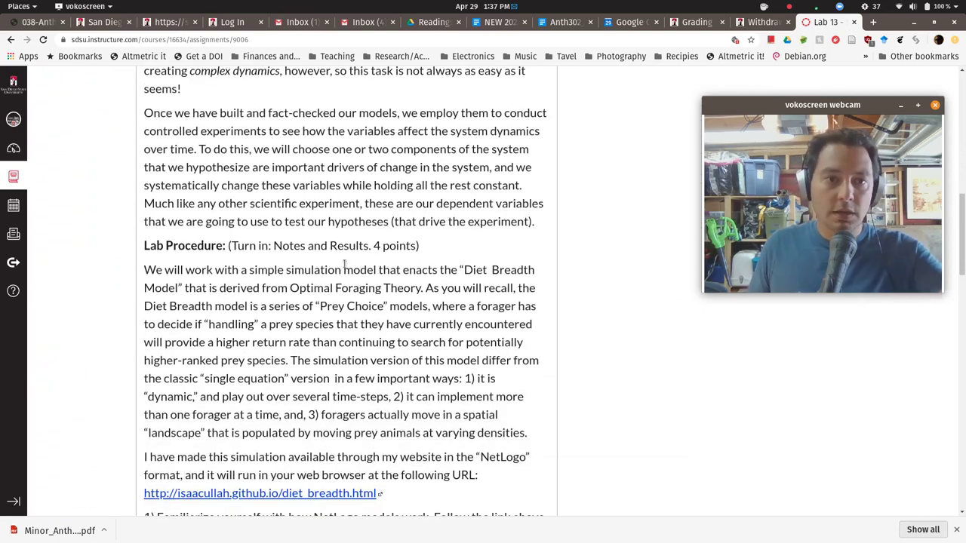
scroll(344, 264, down, 3)
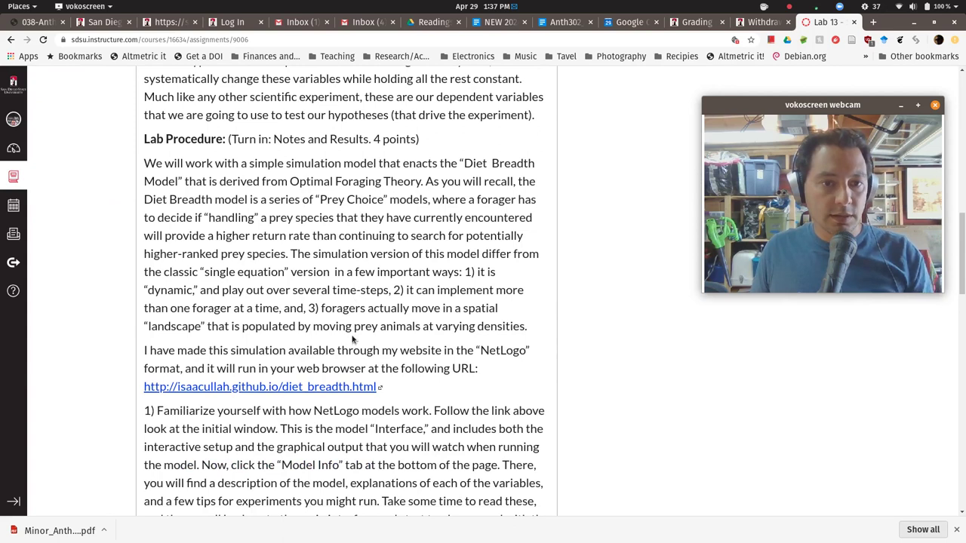
click(283, 388)
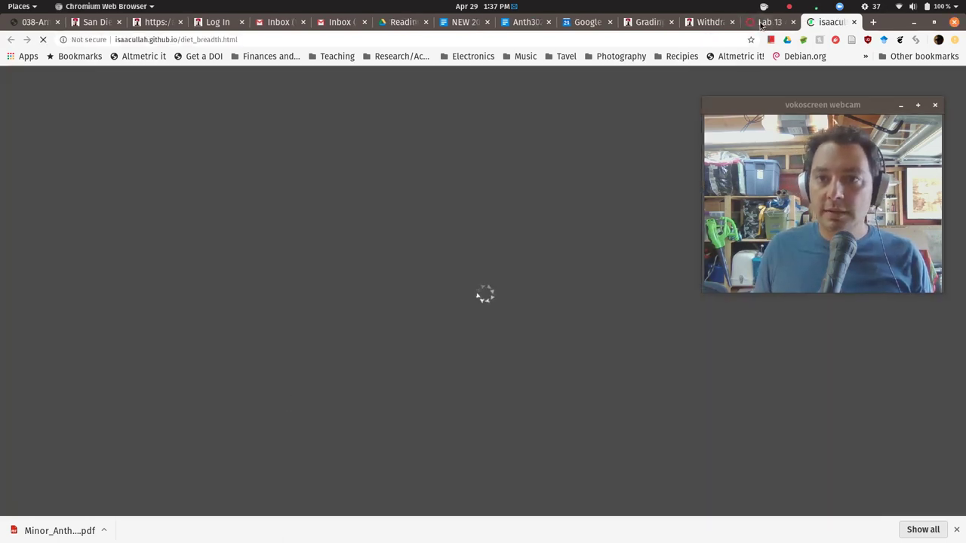
Glance back at the Lab 13 assignment, then return to the diet_breadth tab while the model loads
key(ctrl+shift+Tab)
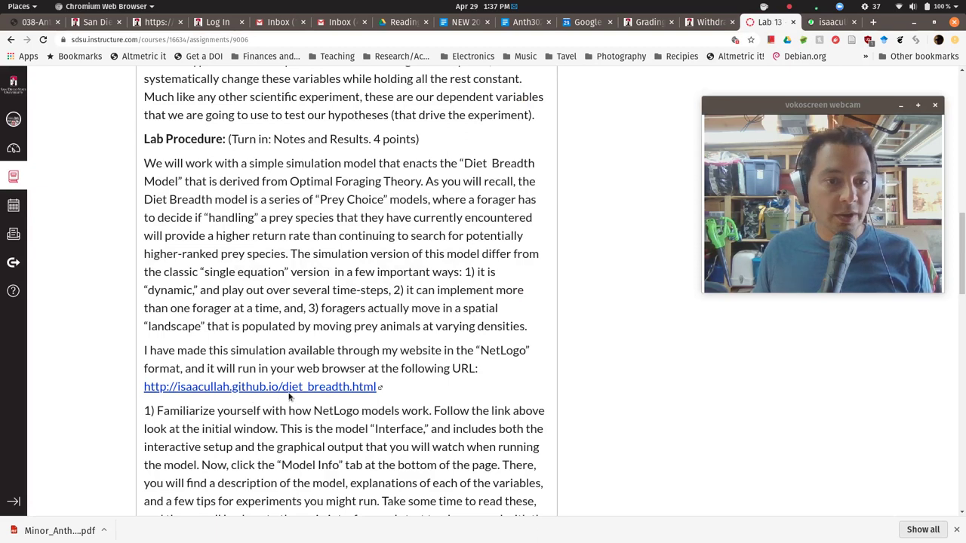
click(839, 24)
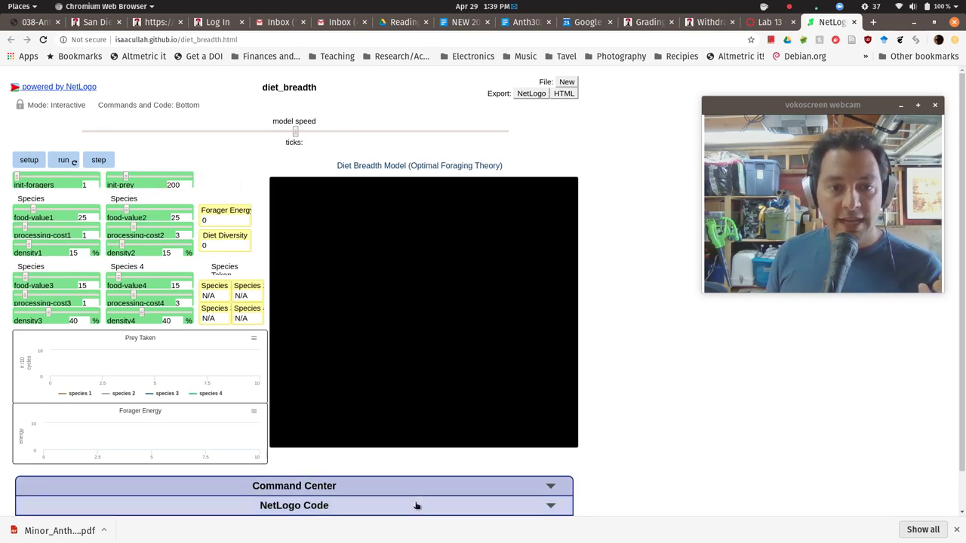
Peek at the Command Center and scroll through the model's NetLogo code, then collapse both
click(551, 487)
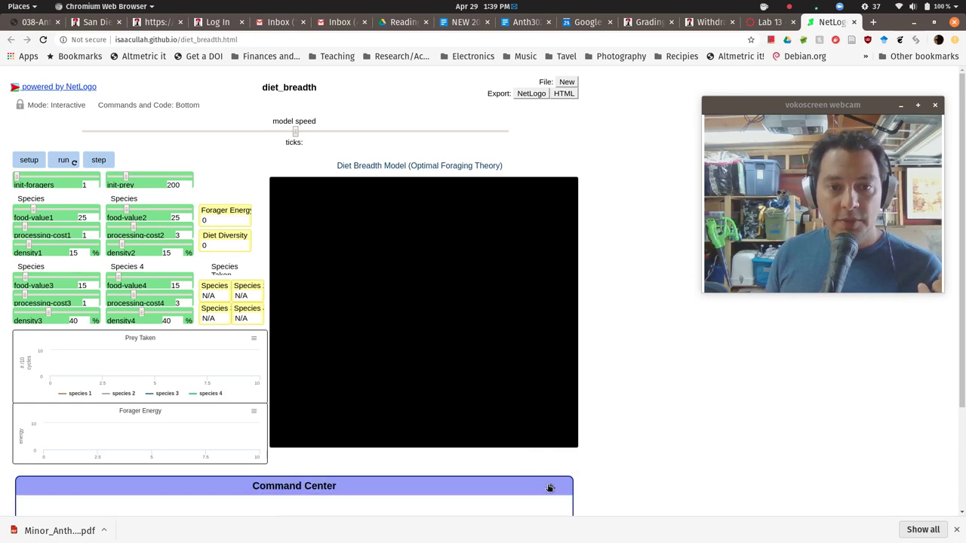
scroll(498, 434, down, 4)
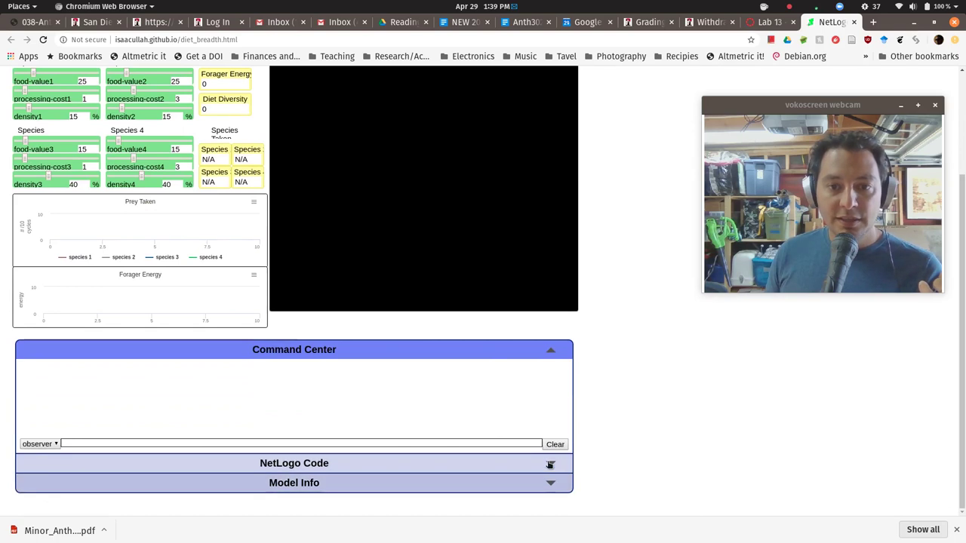
click(551, 356)
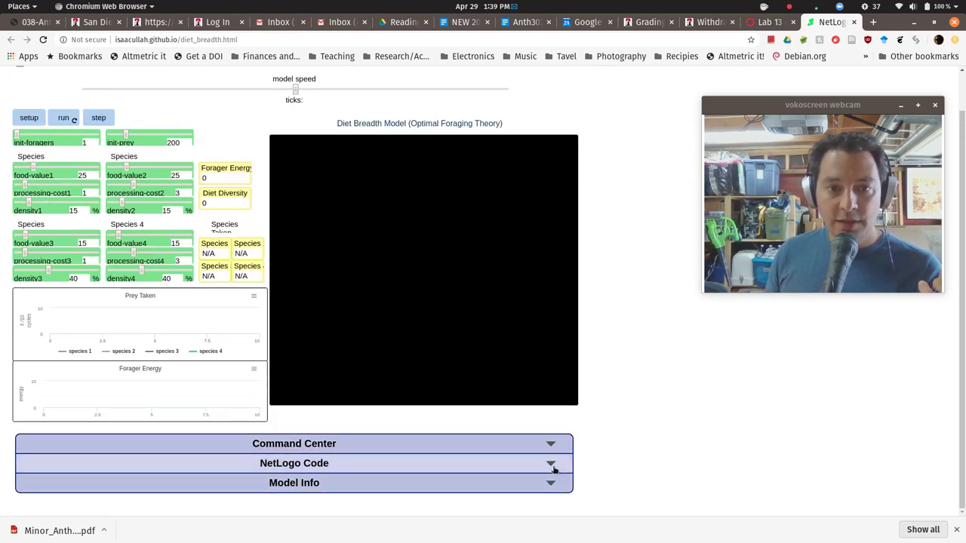
click(552, 466)
scroll(317, 465, down, 5)
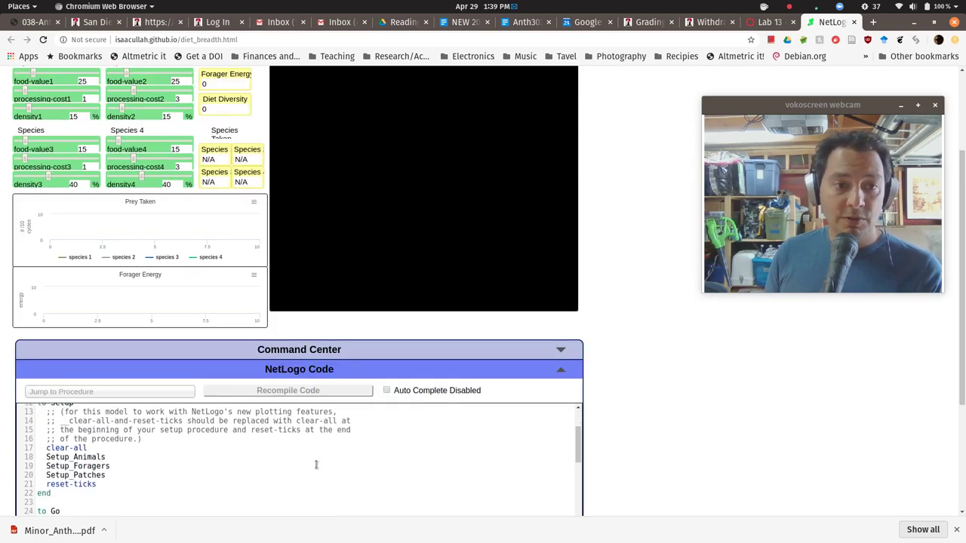
scroll(110, 486, down, 10)
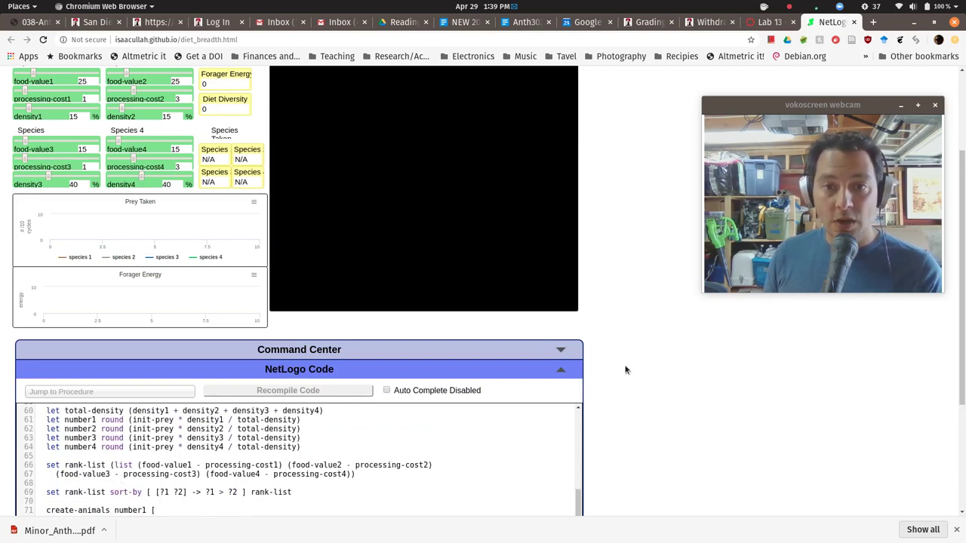
click(558, 370)
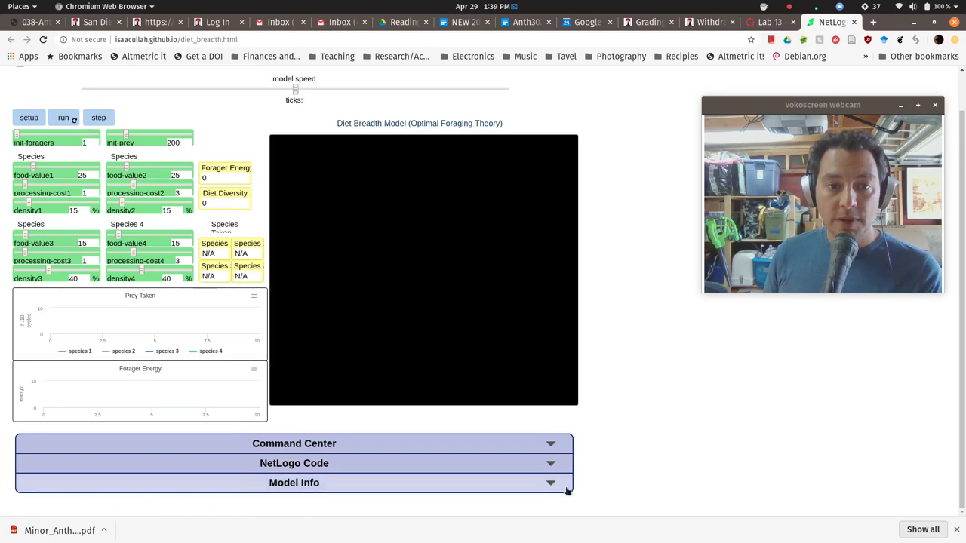
Expand Model Info and read its overview and simulation operation
click(512, 488)
scroll(537, 419, down, 3)
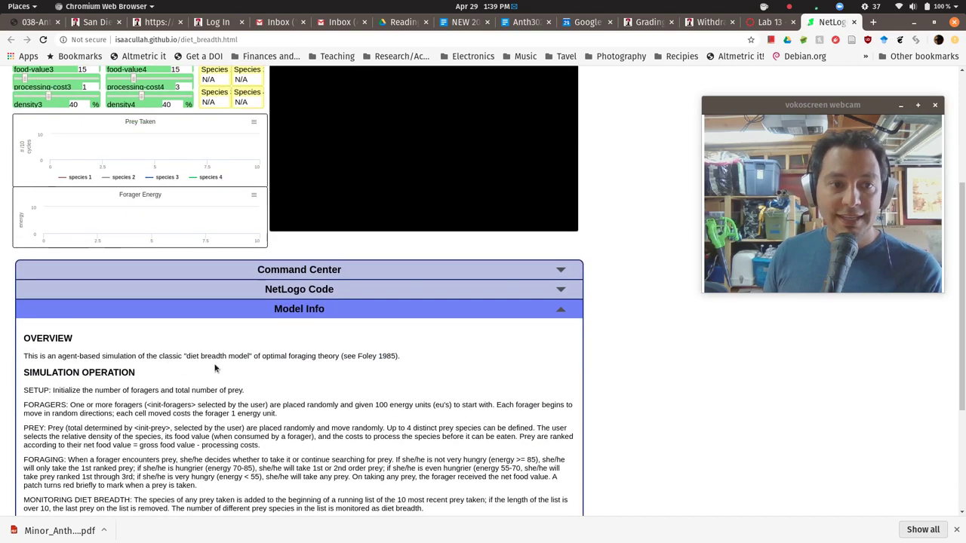
scroll(216, 368, down, 5)
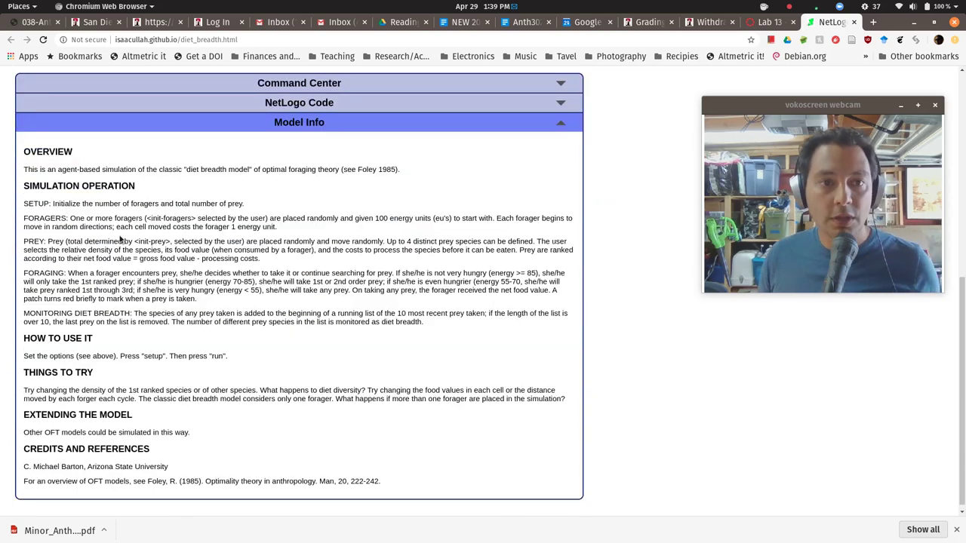
scroll(119, 240, up, 6)
scroll(156, 246, down, 1)
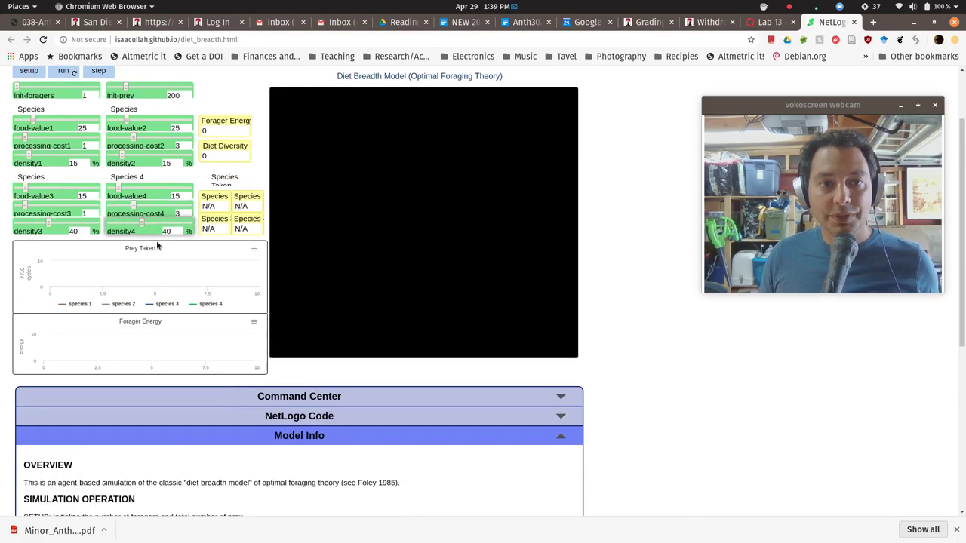
scroll(157, 246, down, 3)
Briefly switch to the empty second workspace and back to the browser with the model
key(super)
key(ctrl+alt+Down)
key(super)
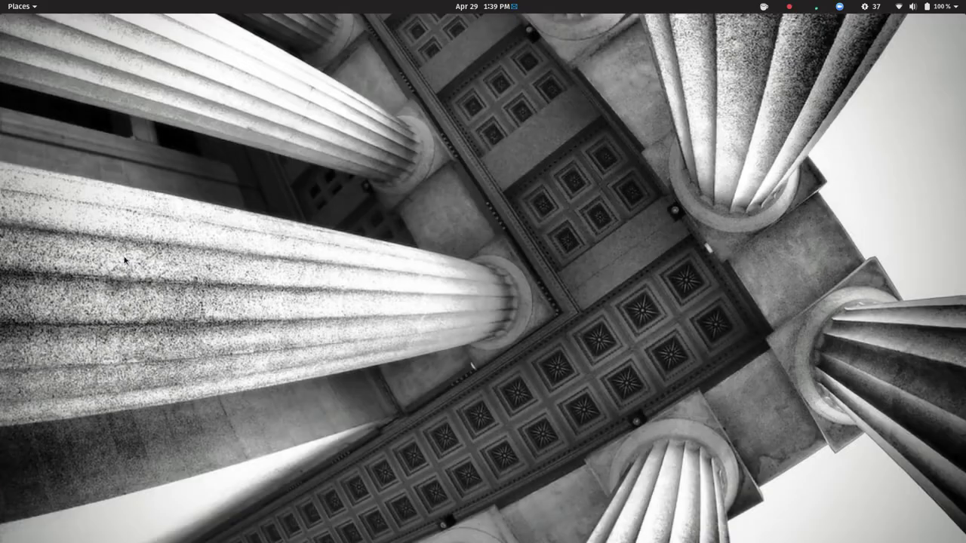
key(super)
key(ctrl+alt+Up)
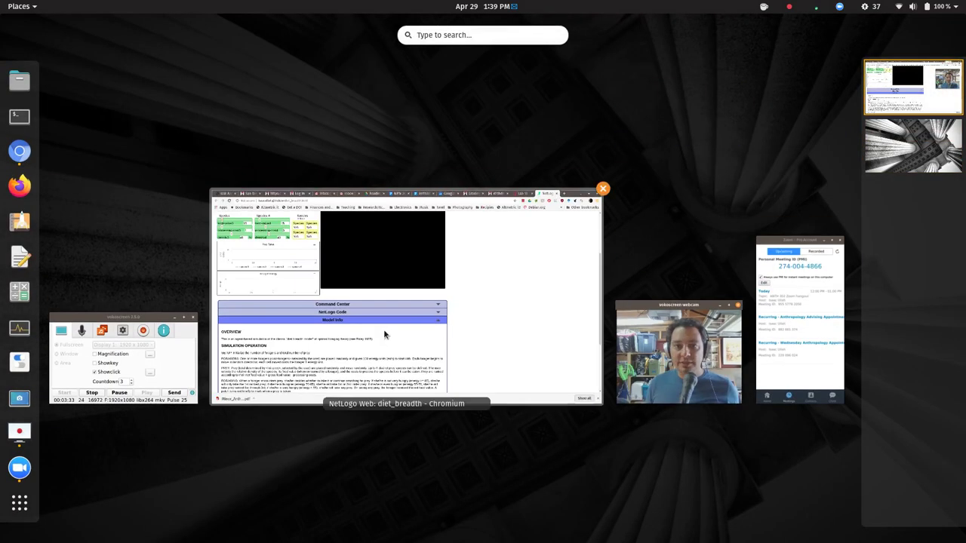
click(384, 332)
Scroll on through Model Info's usage notes and references
scroll(172, 194, up, 1)
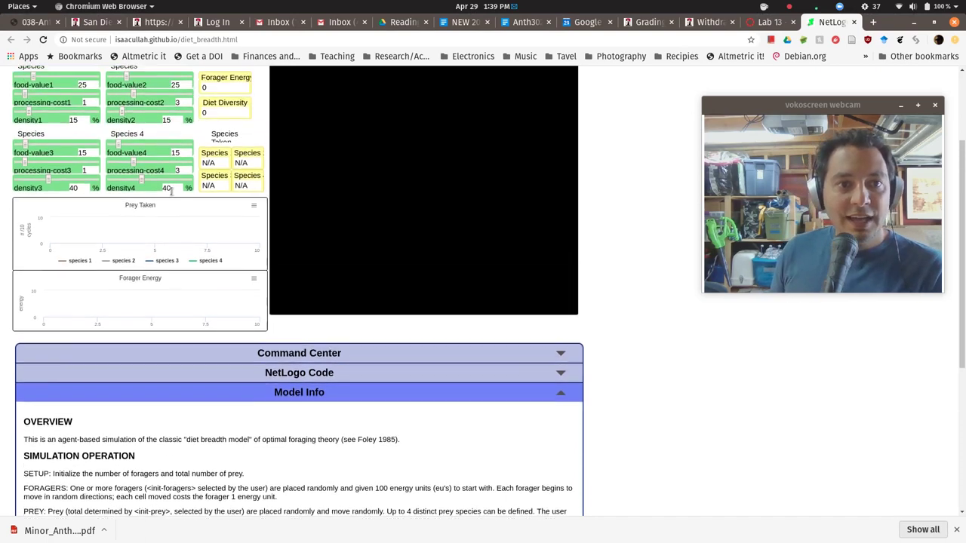
scroll(172, 193, up, 1)
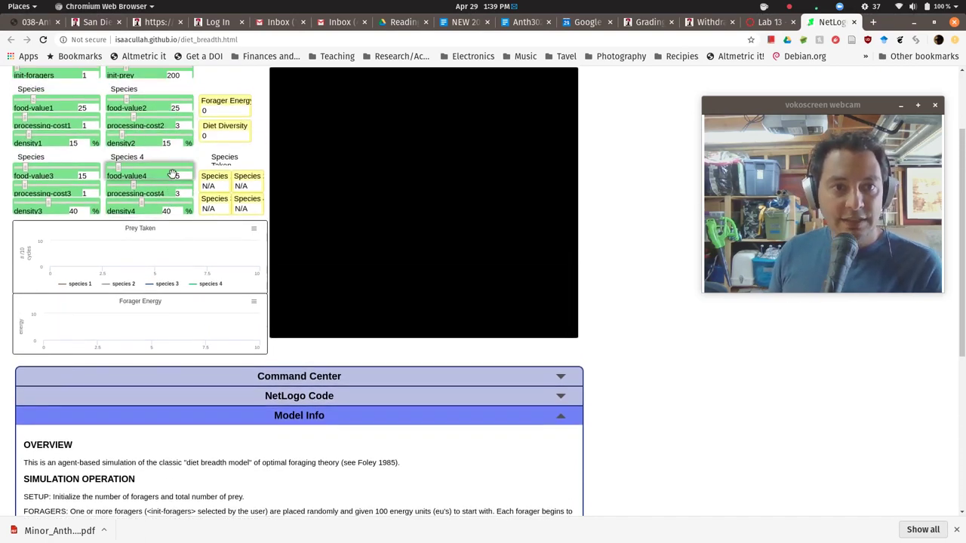
scroll(181, 438, down, 3)
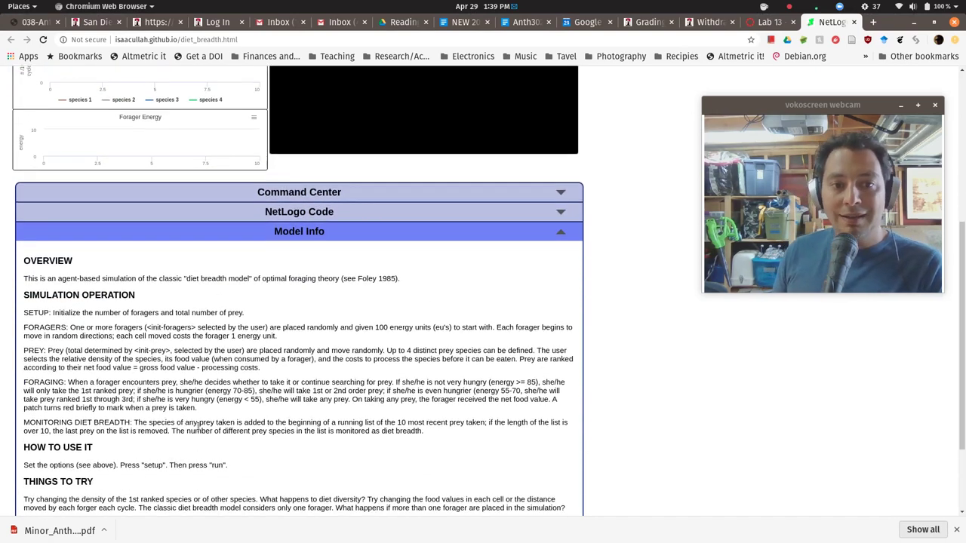
scroll(204, 423, down, 1)
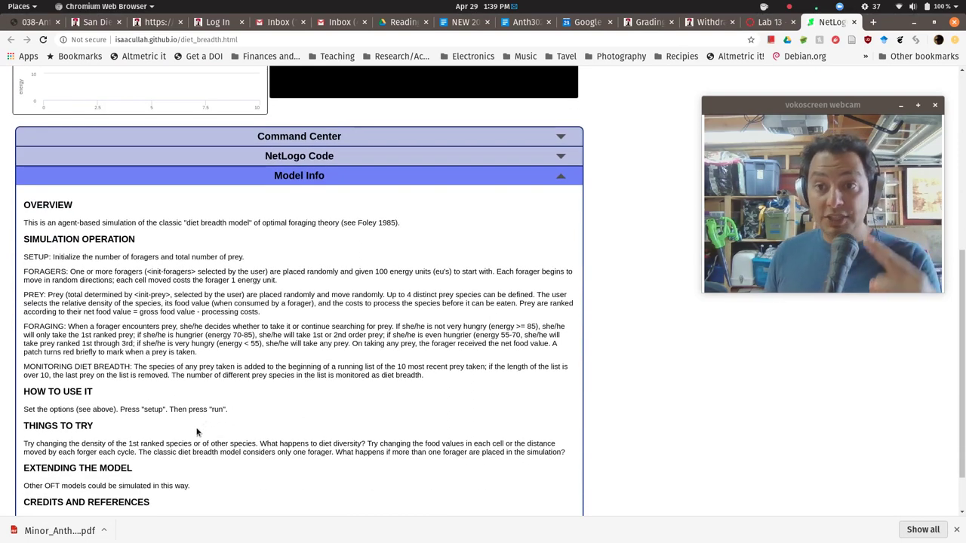
scroll(142, 405, down, 1)
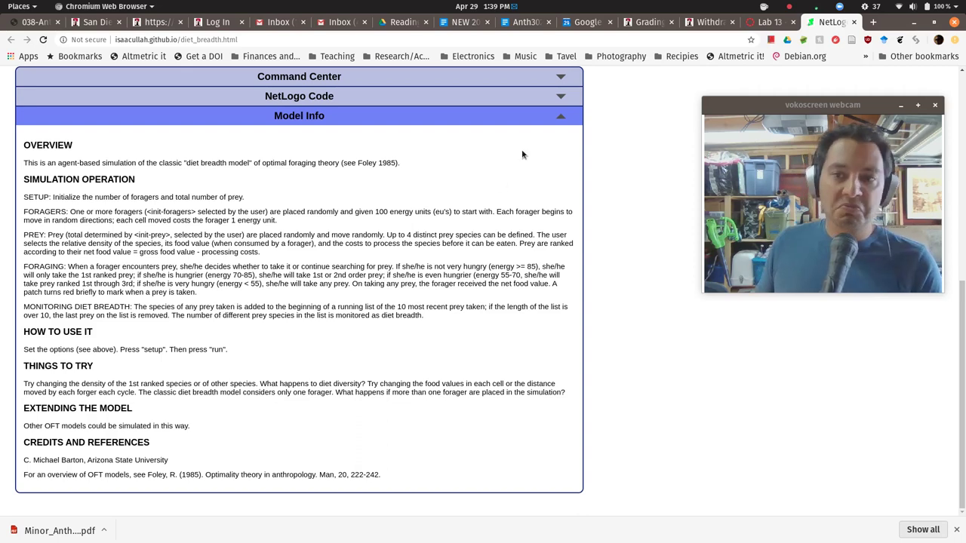
Collapse Model Info and run setup with species densities 15, 15, 40 and 40%
click(561, 114)
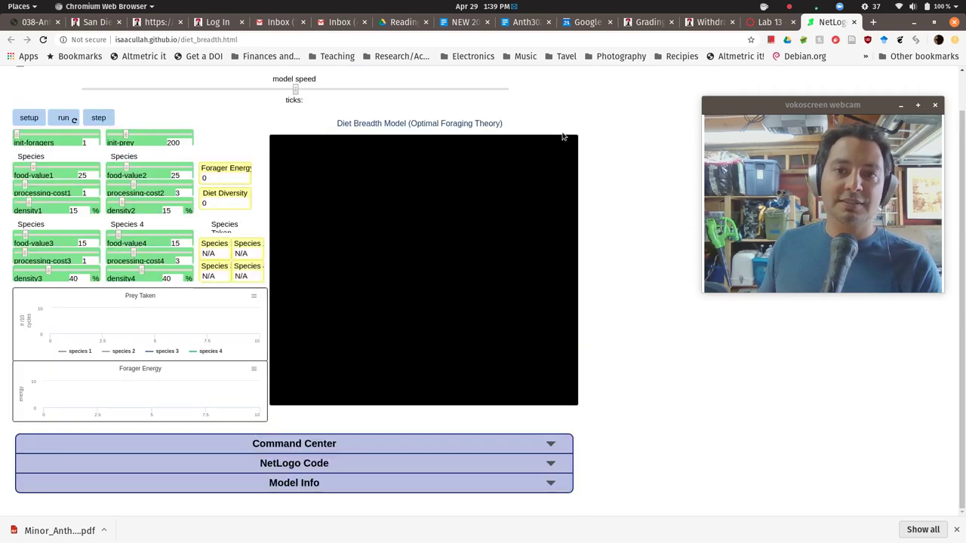
click(550, 483)
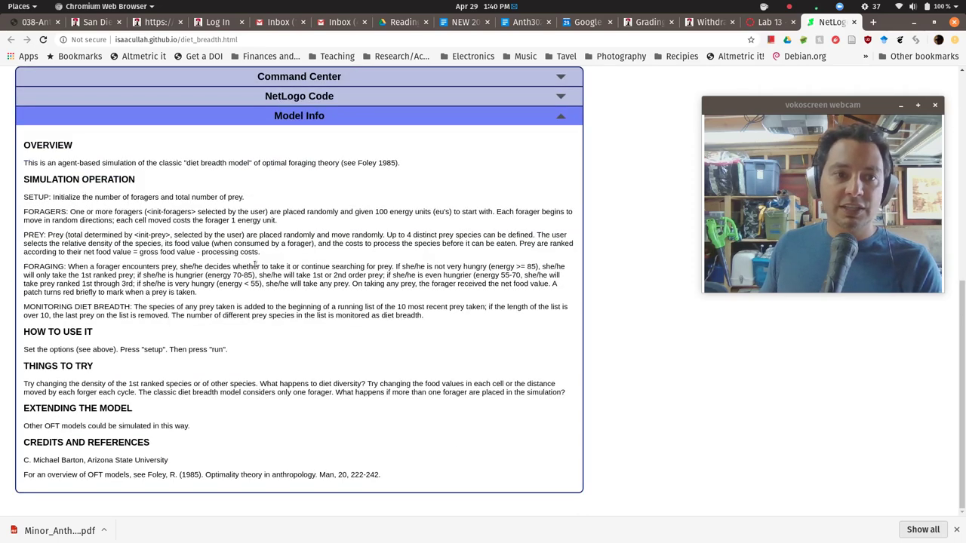
click(562, 116)
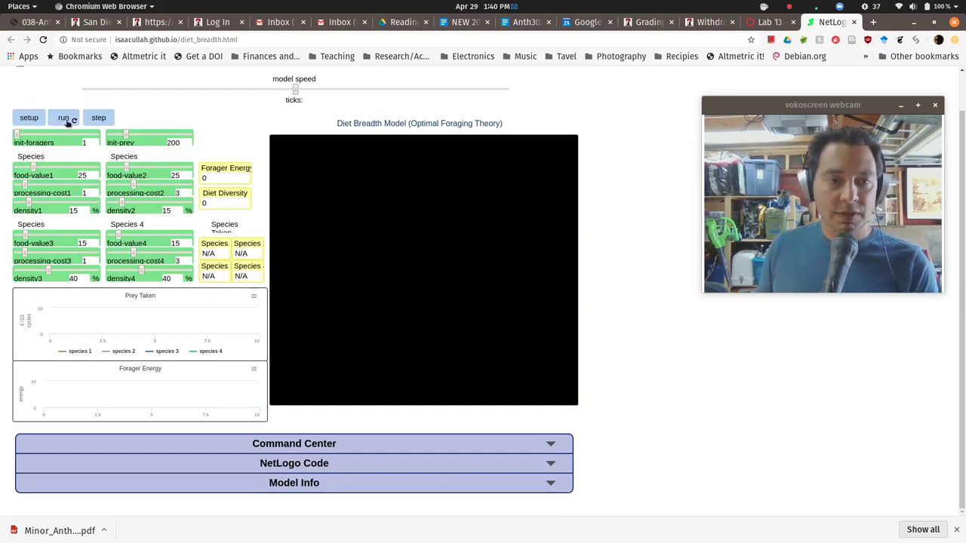
click(29, 117)
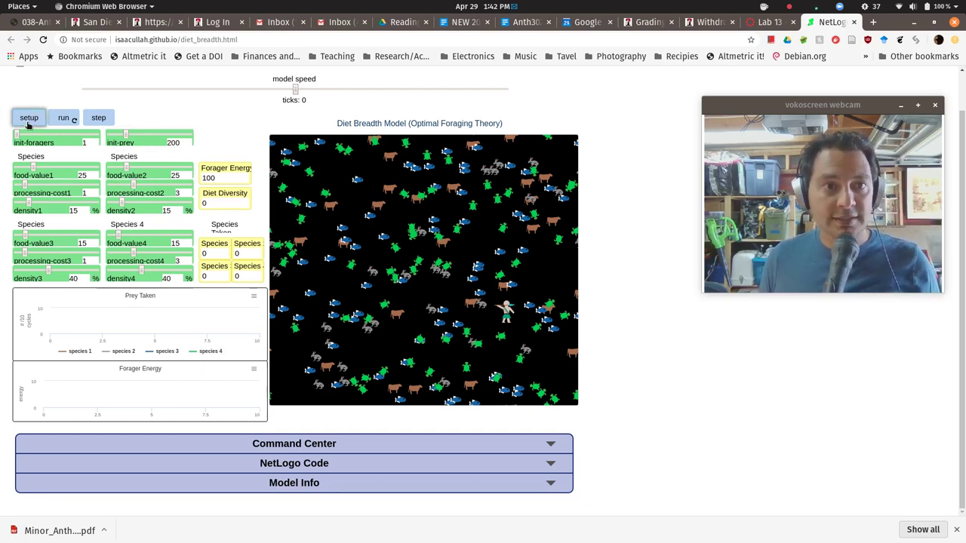
Reshuffle the world with three setups, then watch the Prey Taken and Forager Energy plots fill
click(29, 123)
click(29, 123)
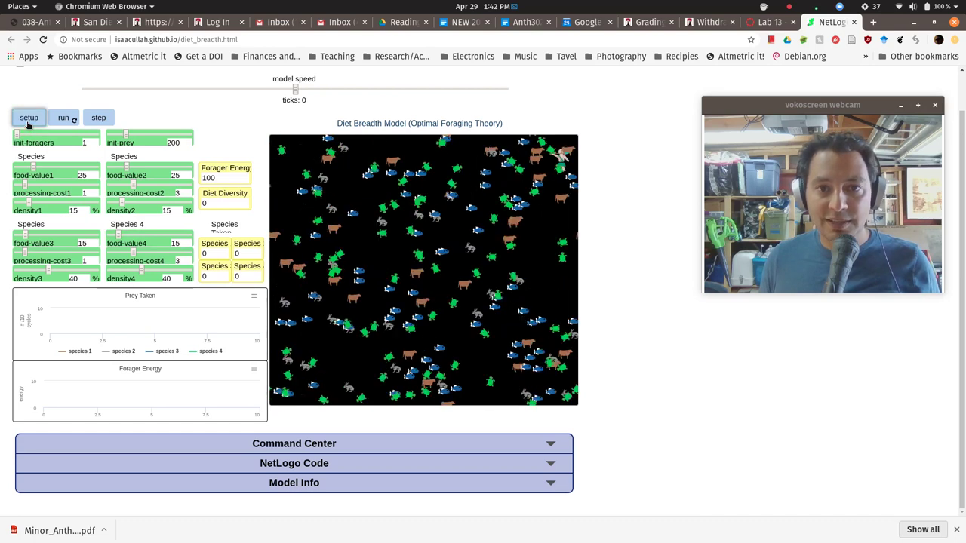
click(29, 123)
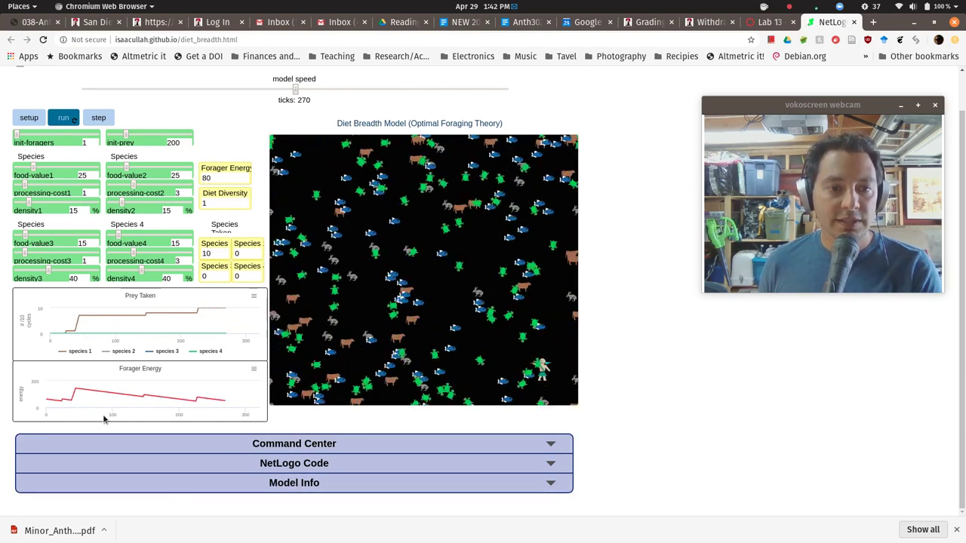
mouse_move(224, 397)
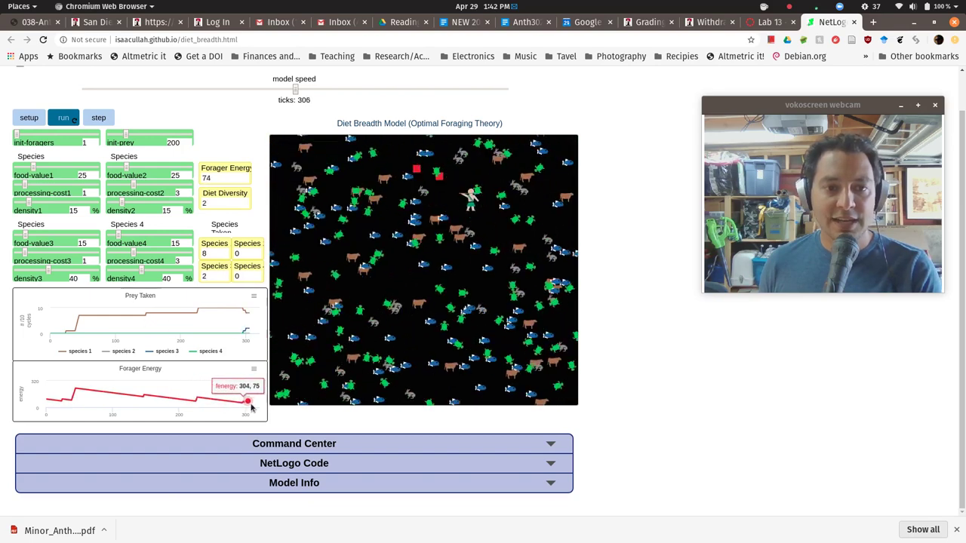
mouse_move(211, 414)
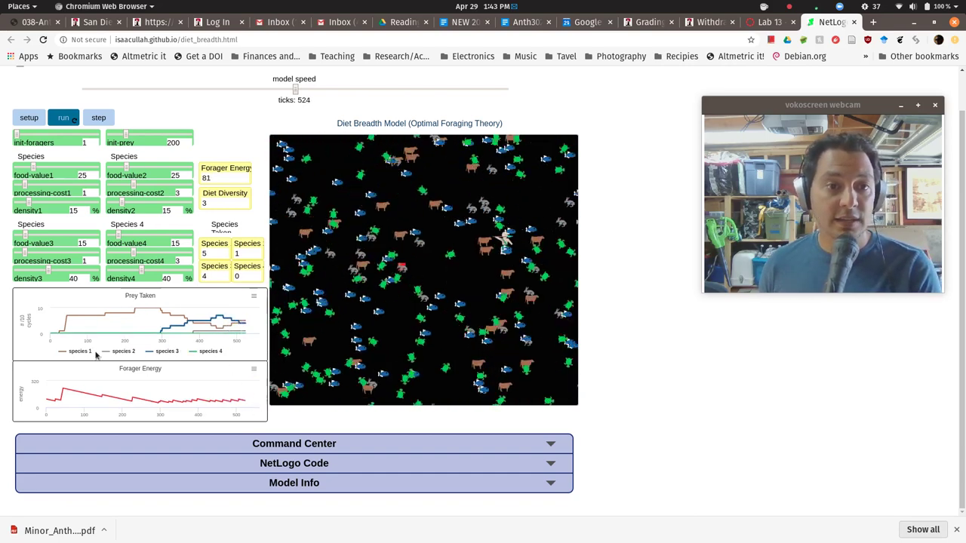
mouse_move(159, 320)
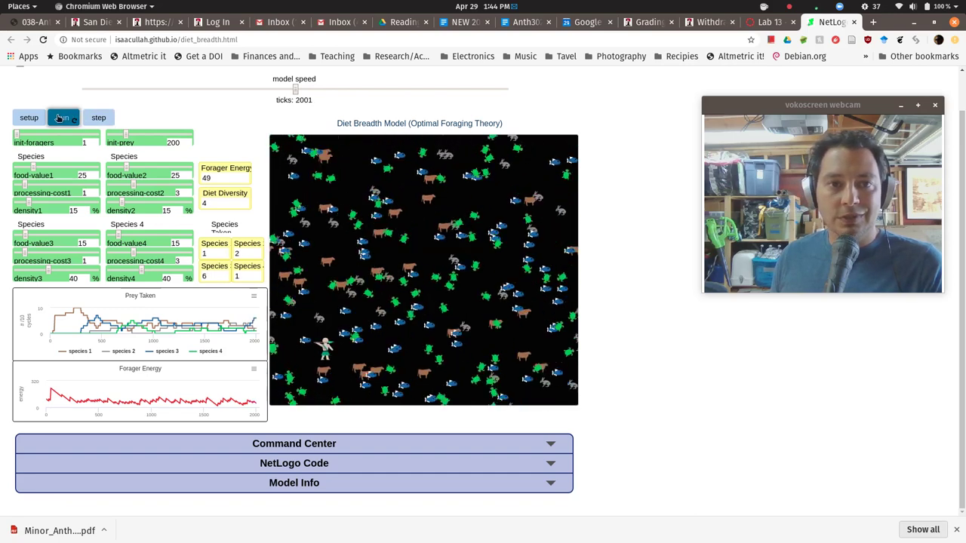
Stop the run at tick 2005 and open the Prey Taken chart's export menu
click(60, 118)
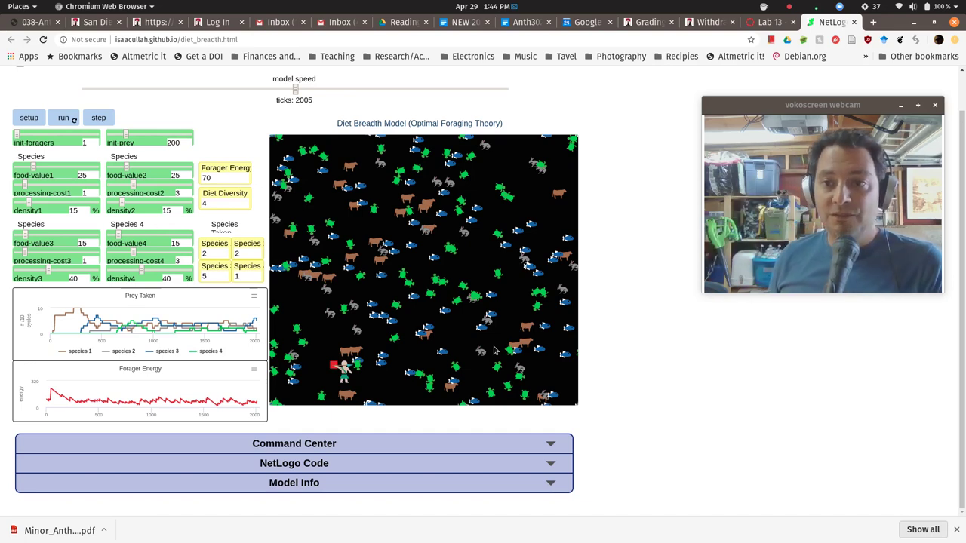
click(254, 296)
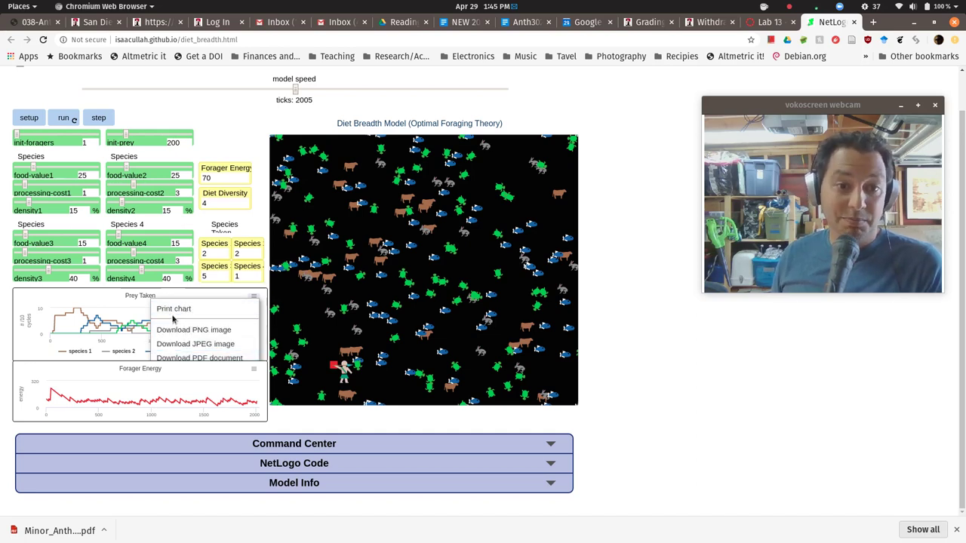
Download the Prey Taken chart as JPEG, named Experiment_1-prey-taken.jpeg, into Downloads
click(184, 344)
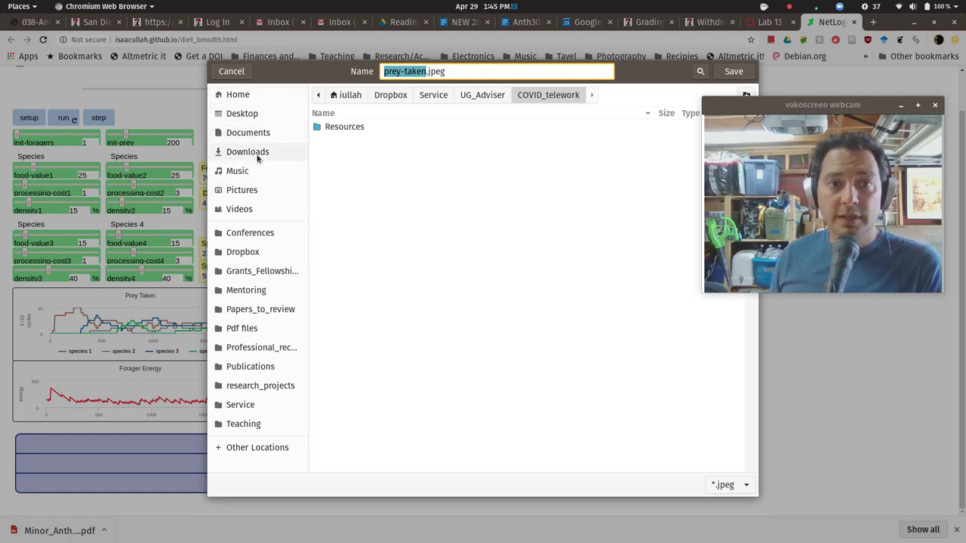
click(409, 71)
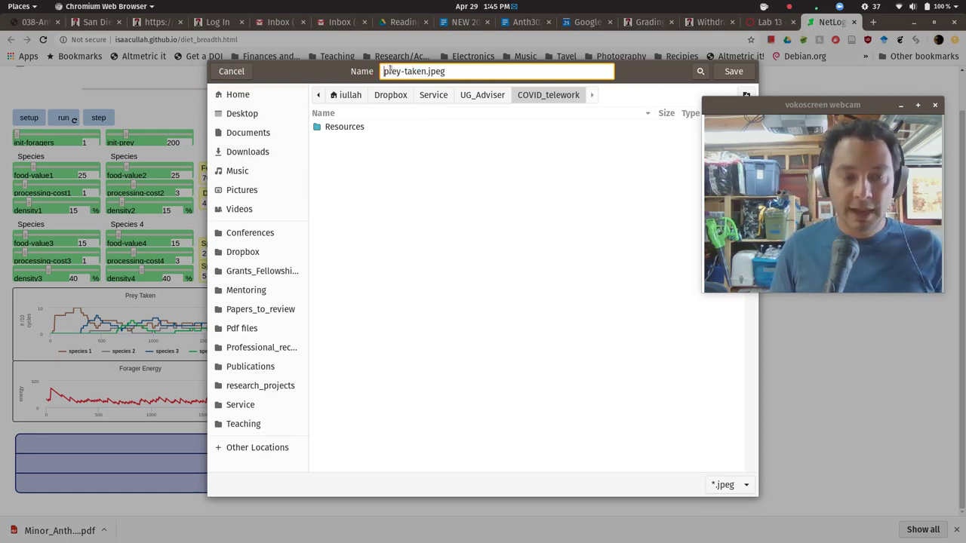
click(384, 71)
text(Experiment_1-)
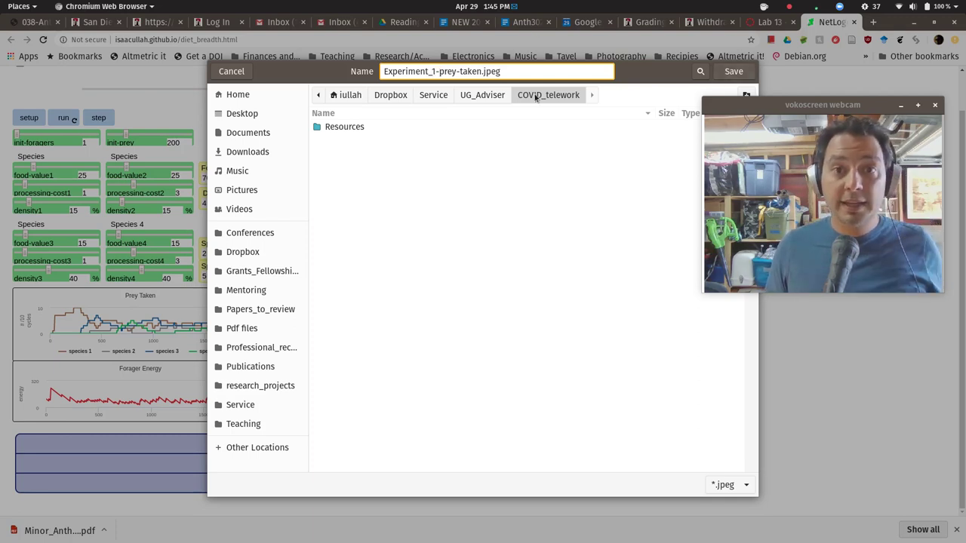
click(237, 95)
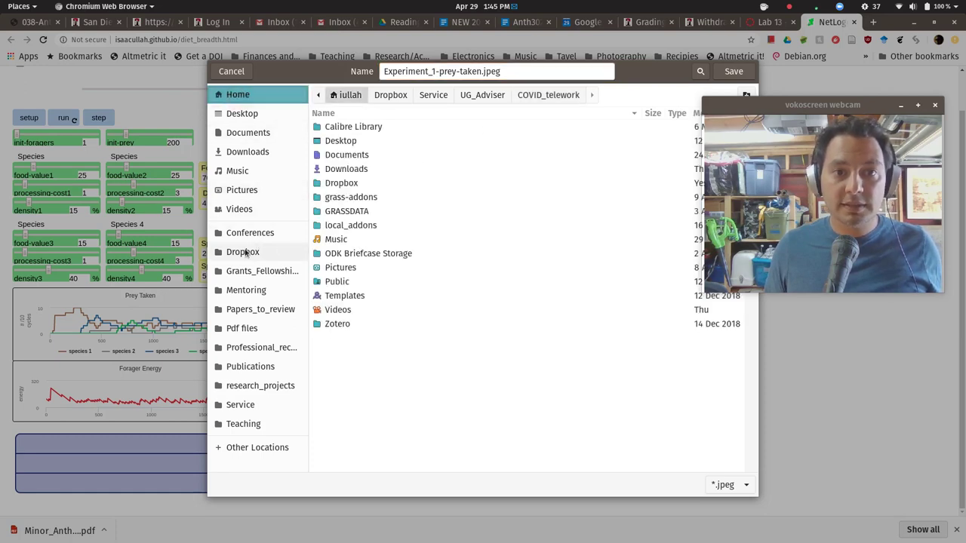
click(248, 152)
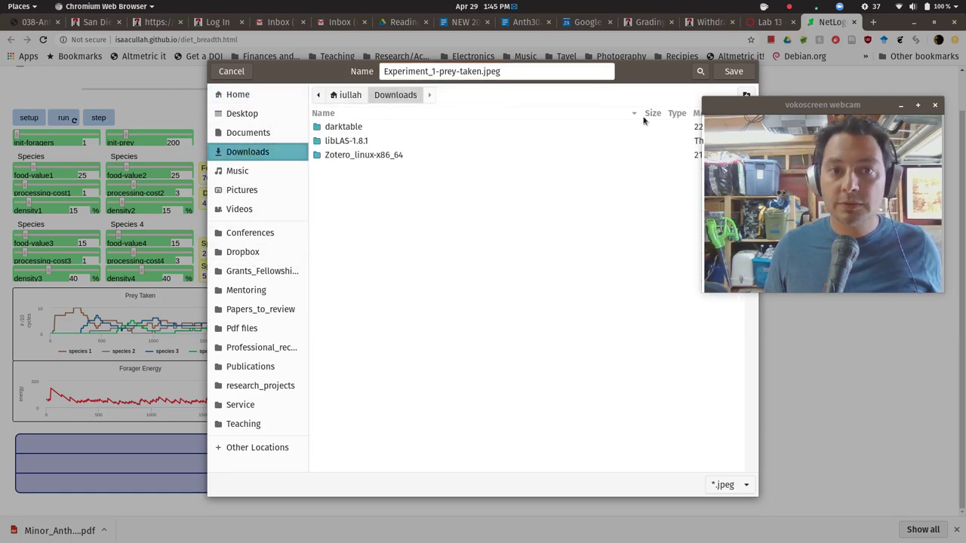
click(729, 71)
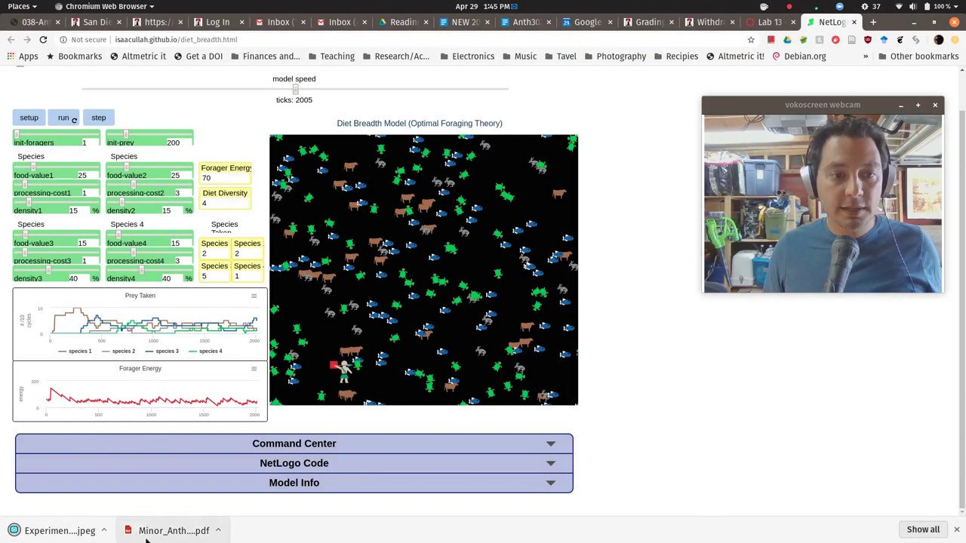
click(35, 530)
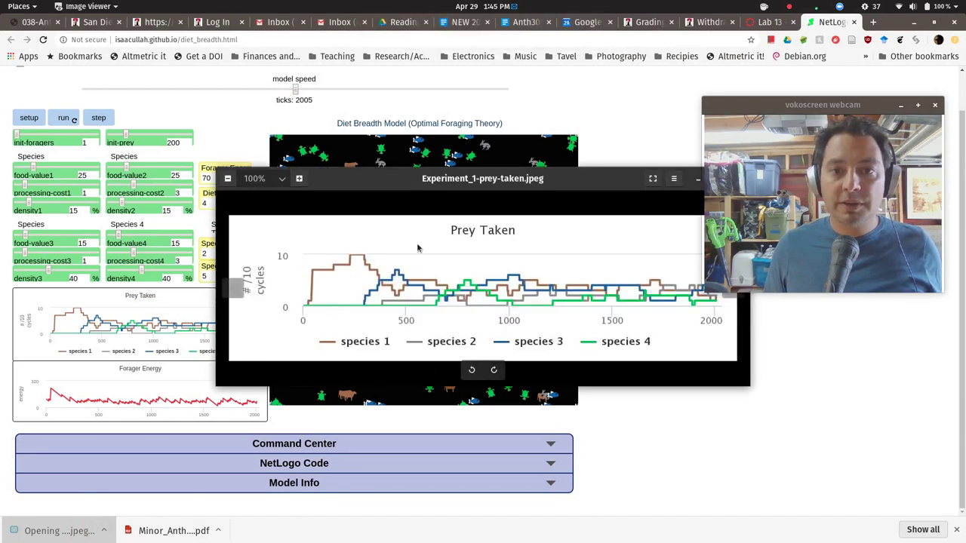
drag(477, 185, 354, 88)
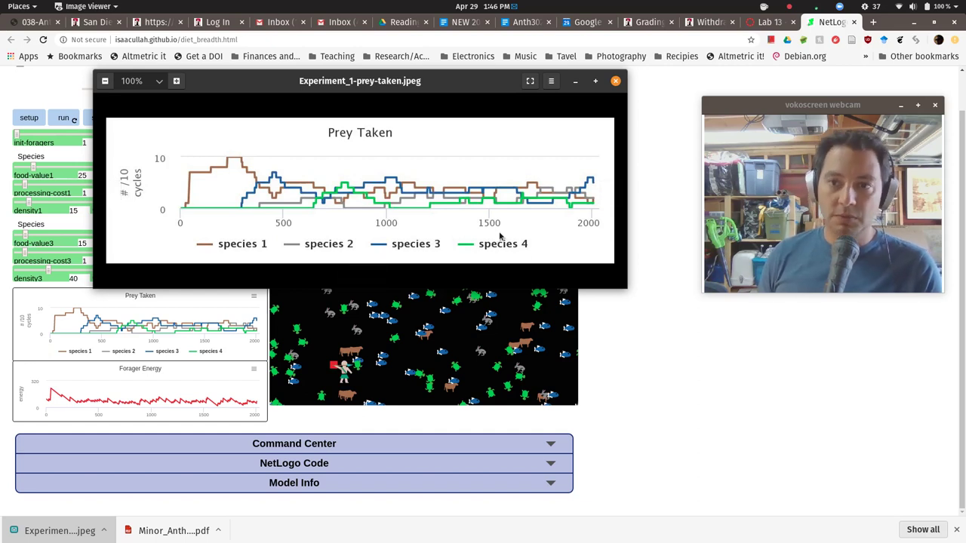
drag(237, 90, 302, 117)
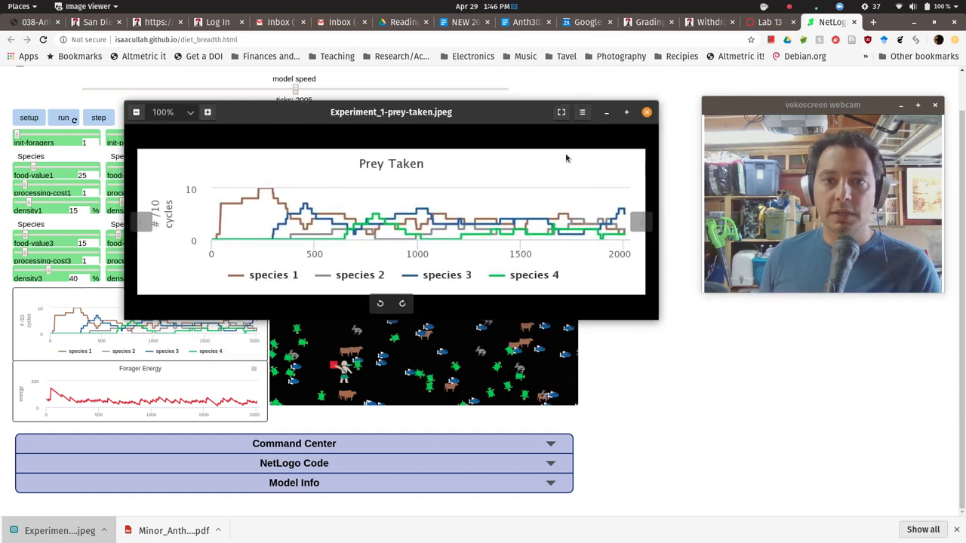
click(646, 112)
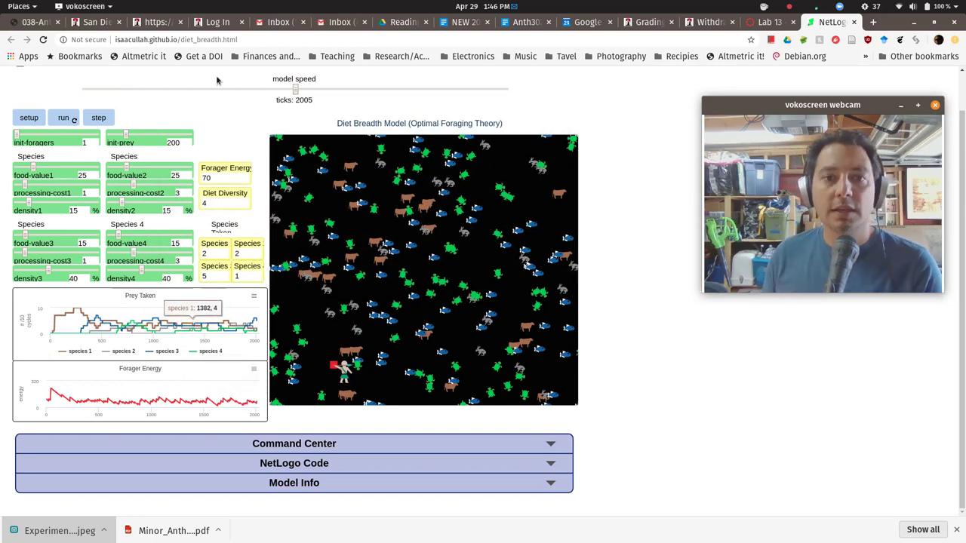
Move the food-value1 slider to 60 and reset the world to tick 0
drag(794, 108, 790, 169)
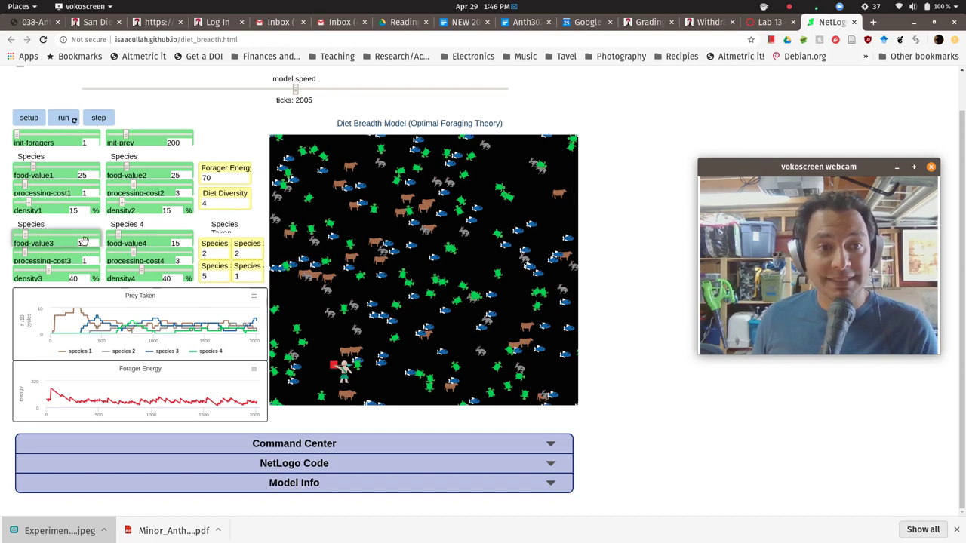
click(34, 168)
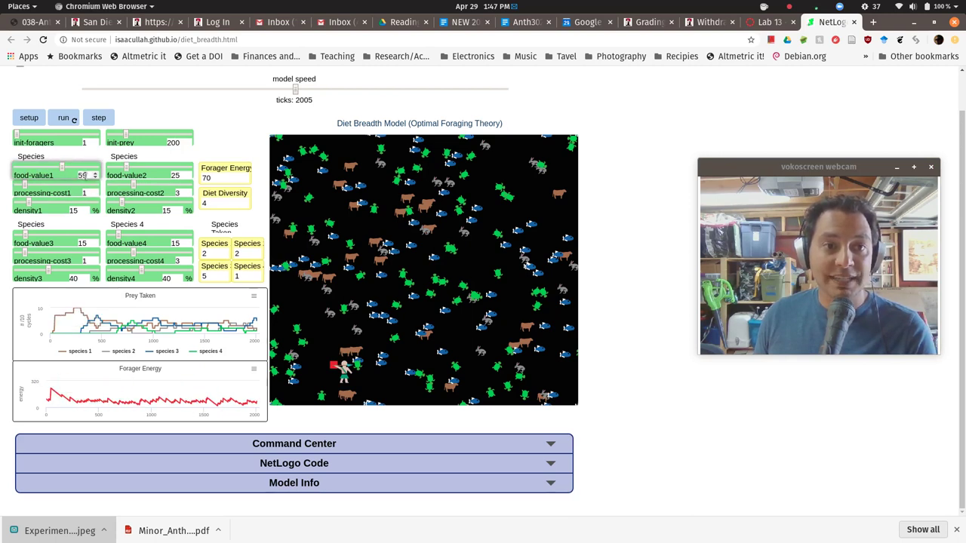
drag(62, 167, 65, 163)
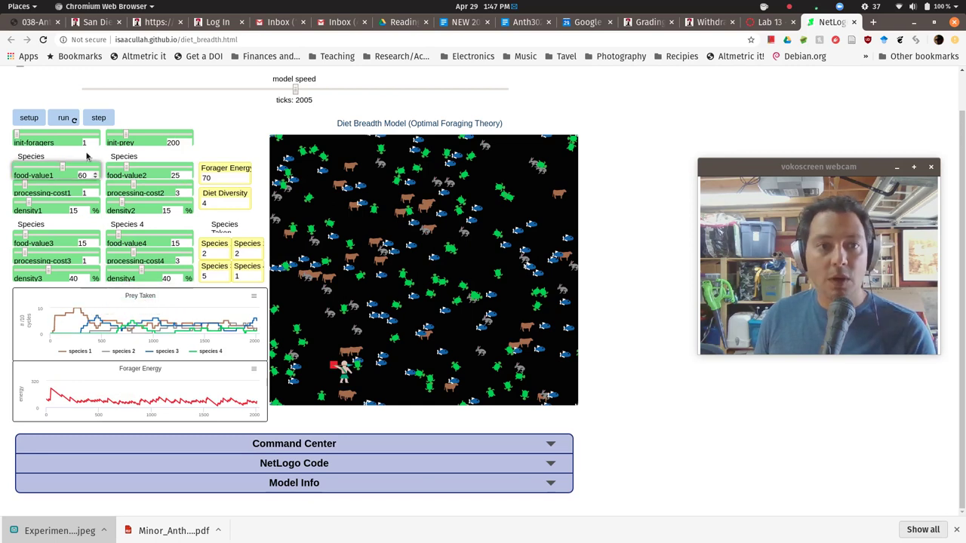
click(34, 121)
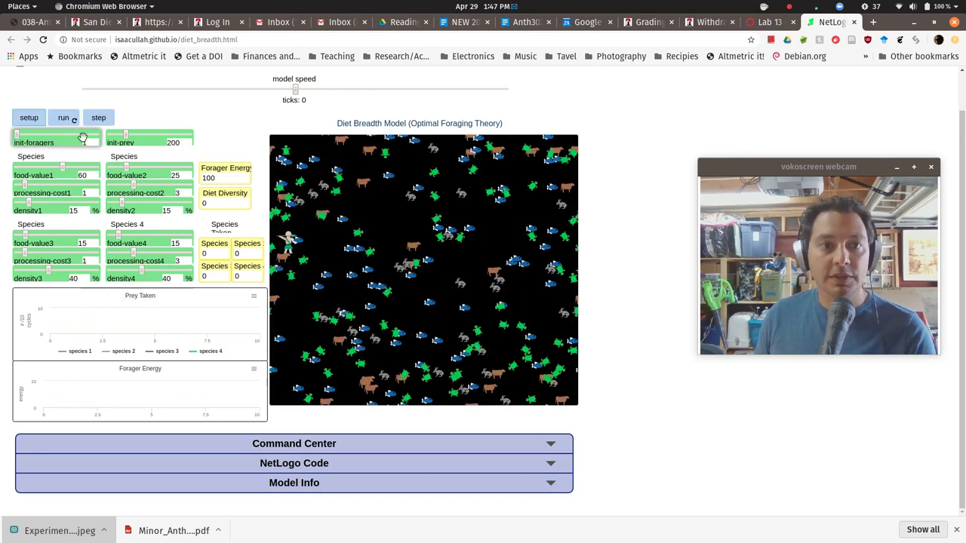
Start the run forever with species 1 food value at 60
click(64, 119)
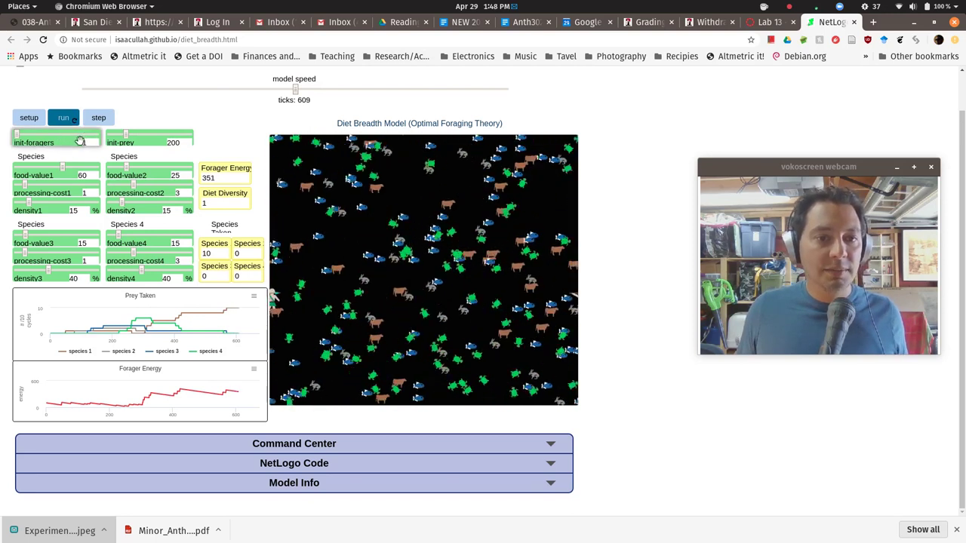
Stop at tick 631, then set food-value2 to 47, processing-cost2 to 5, processing-cost1 to 4
click(63, 117)
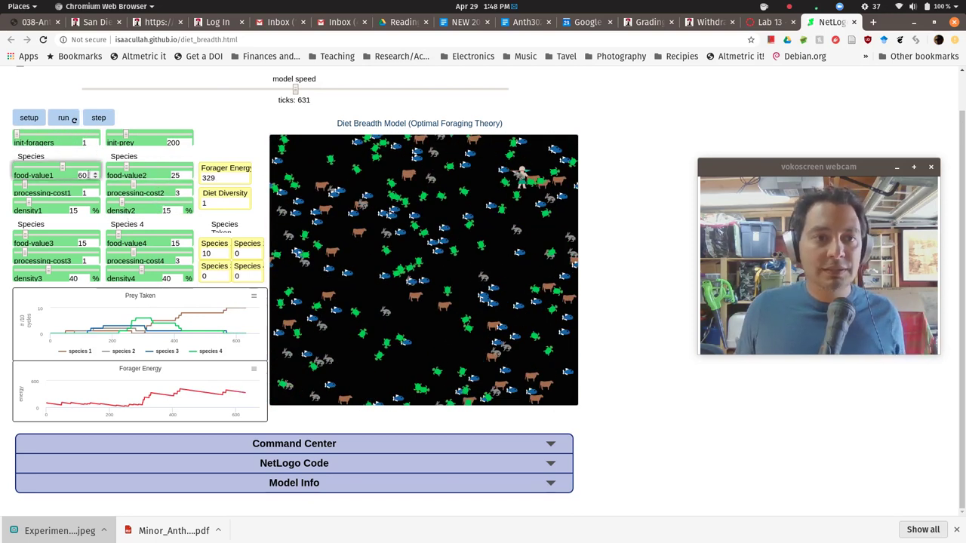
click(144, 164)
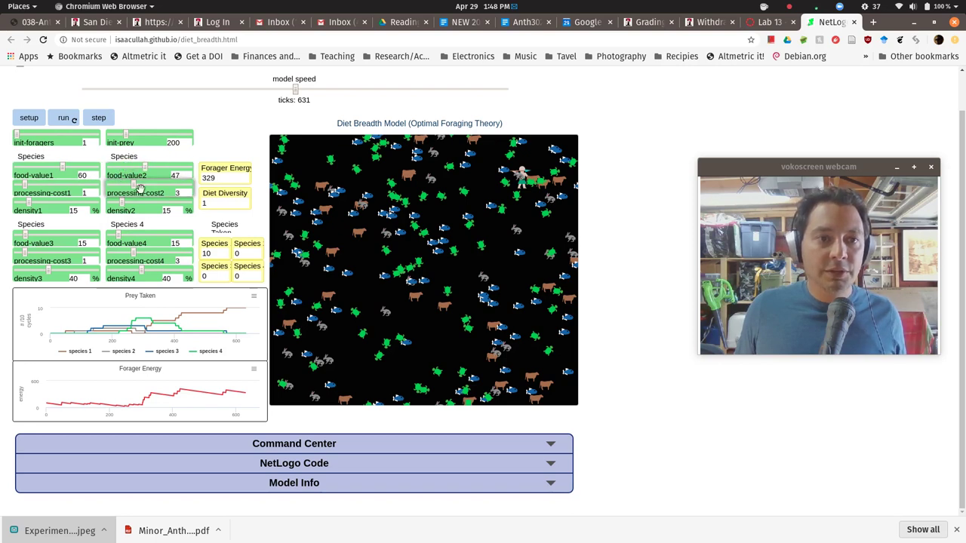
drag(133, 185, 149, 185)
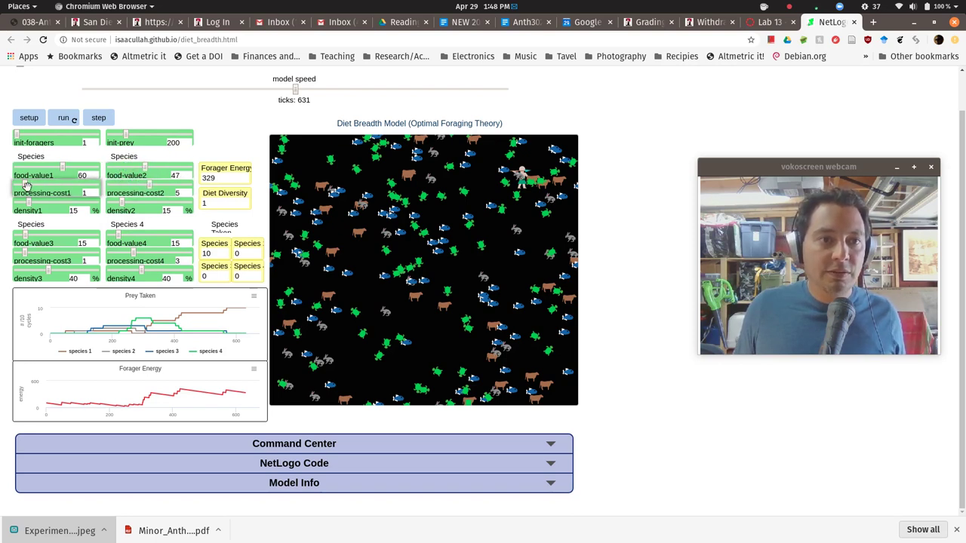
drag(26, 185, 48, 186)
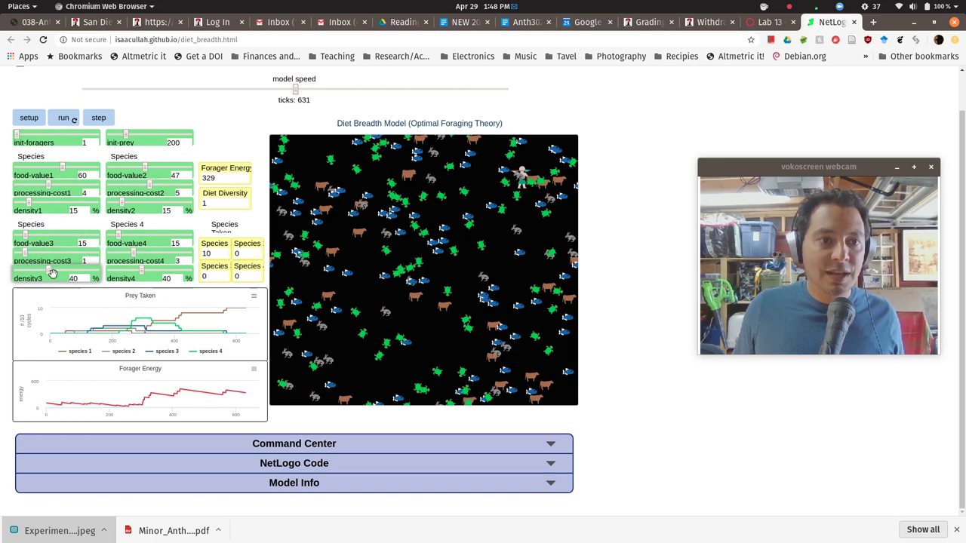
Drop density3 to 16%, then reset and run the model to about tick 212
drag(52, 273, 29, 272)
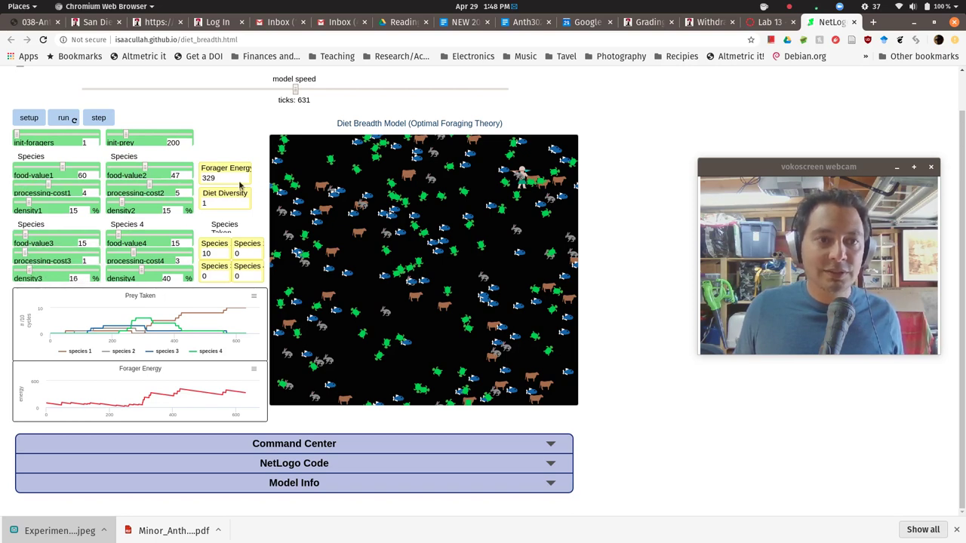
click(28, 119)
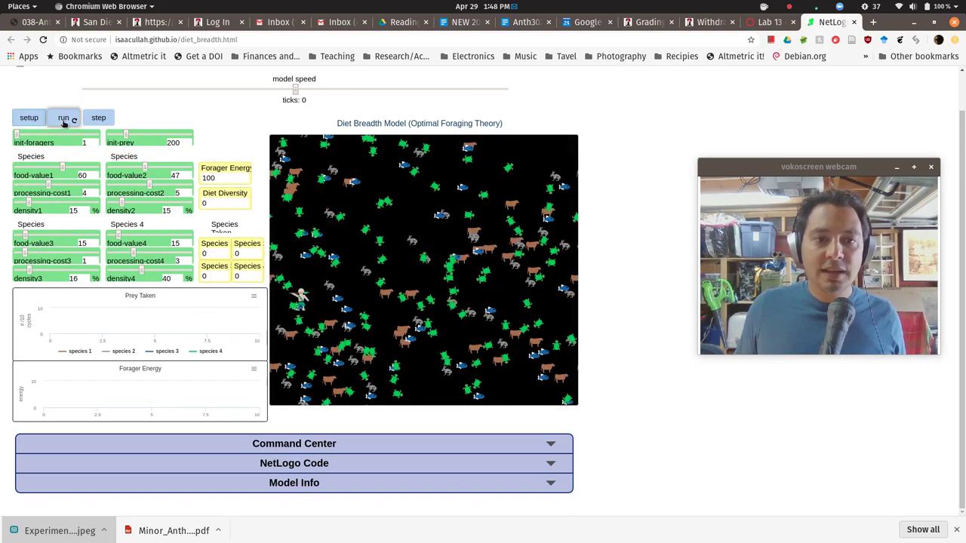
click(66, 118)
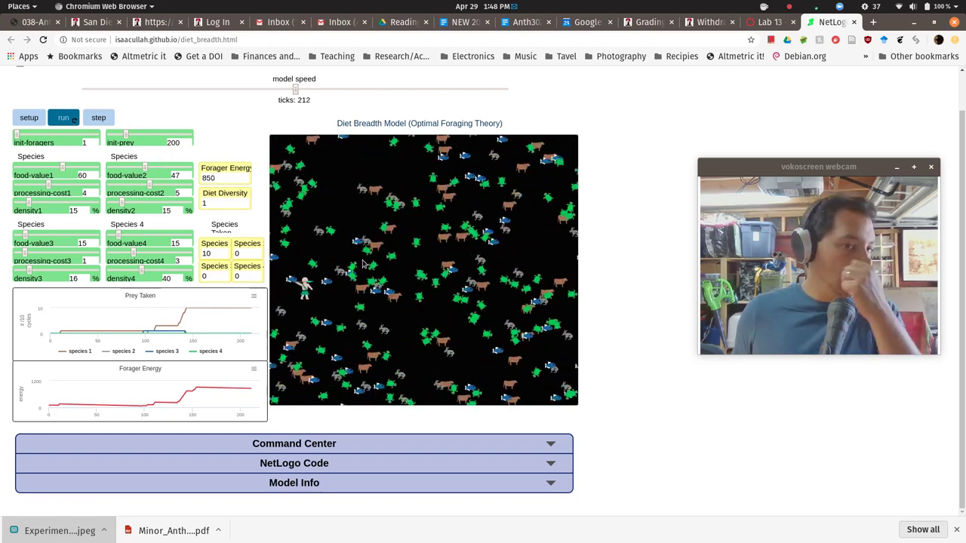
Stop the run and give species 3 and 4 food value 5 and processing cost 10
click(64, 119)
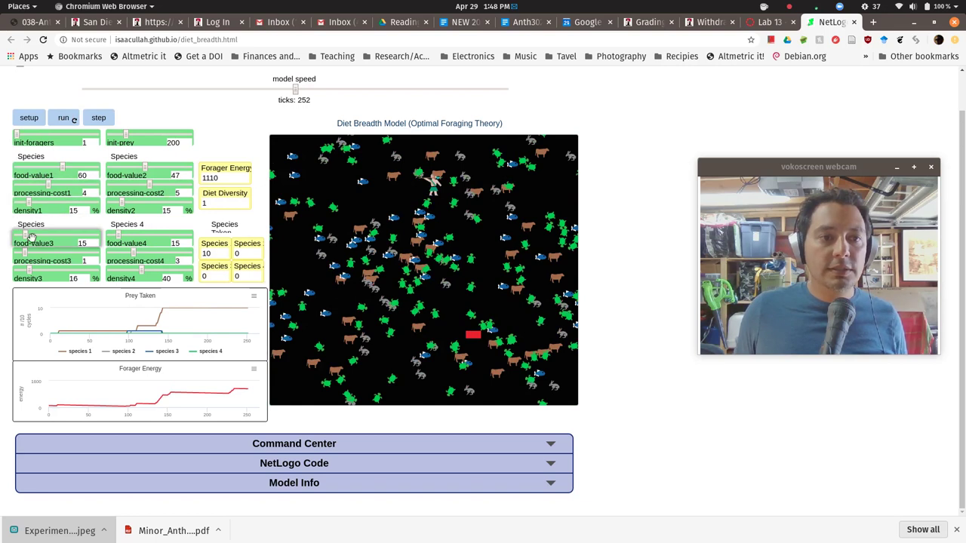
drag(26, 239, 21, 238)
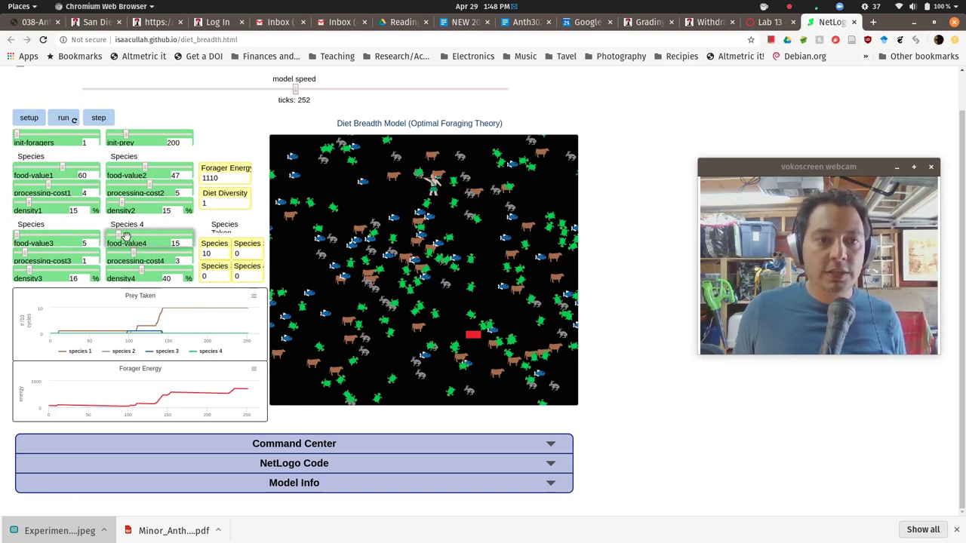
drag(121, 235, 111, 236)
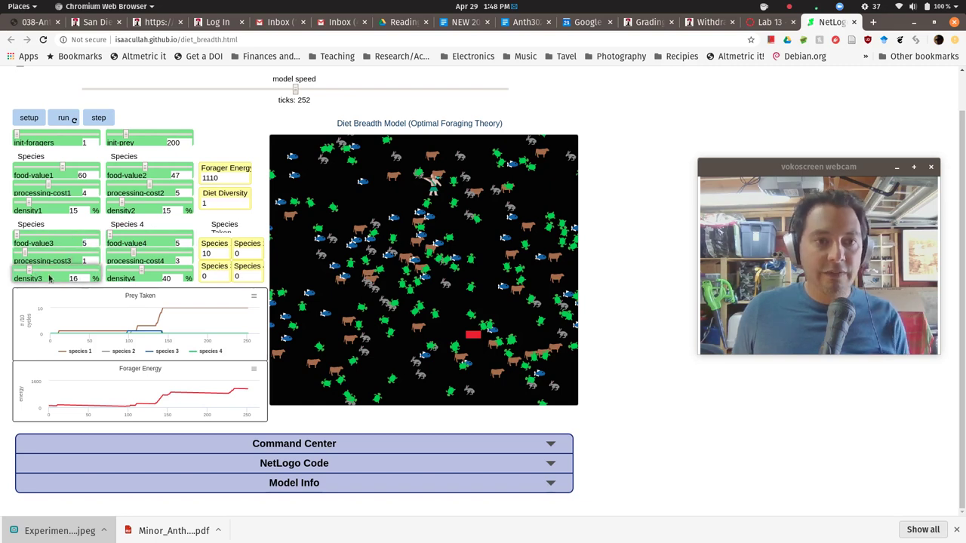
drag(22, 257, 97, 257)
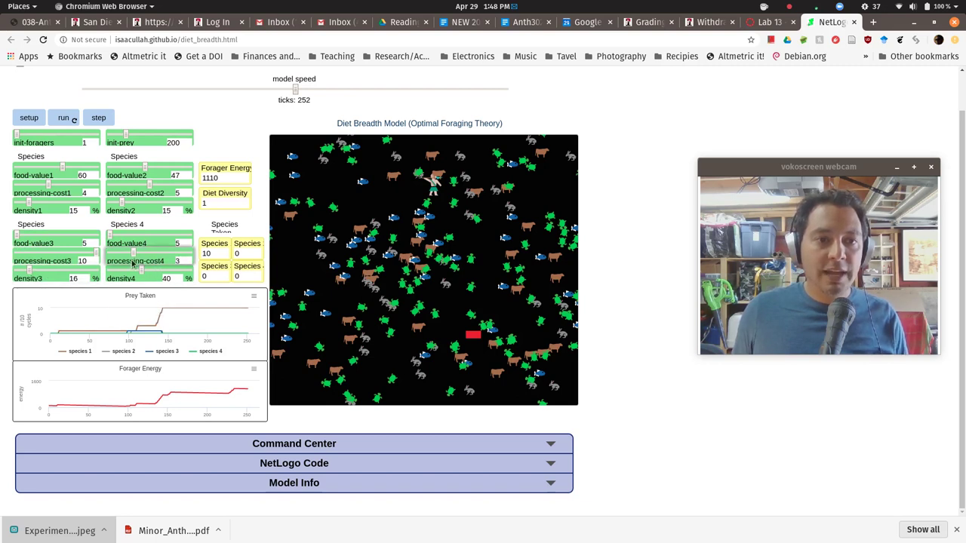
drag(134, 257, 9, 274)
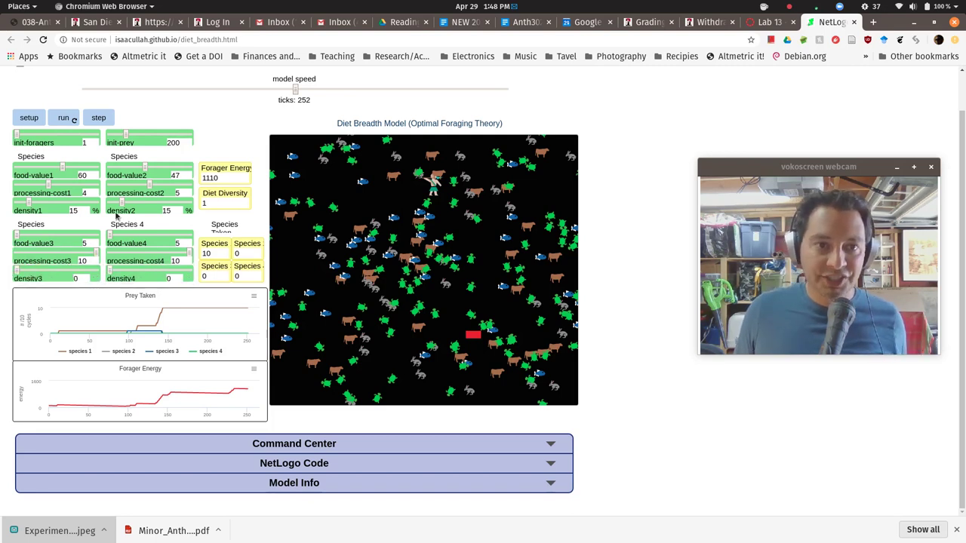
Set food-value1 and food-value2 to 50, processing-cost2 to 4, and density2 to 25%
click(144, 163)
drag(144, 163, 137, 166)
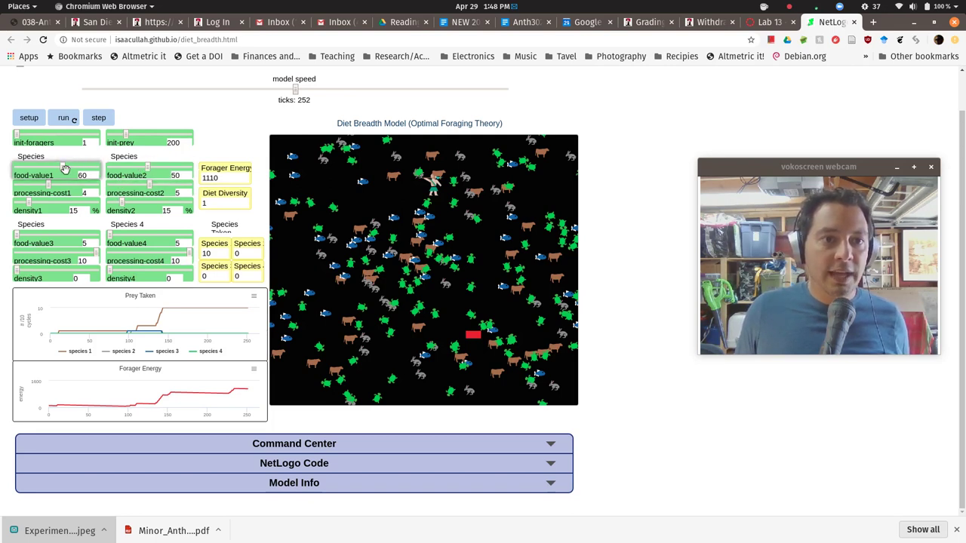
drag(65, 168, 54, 167)
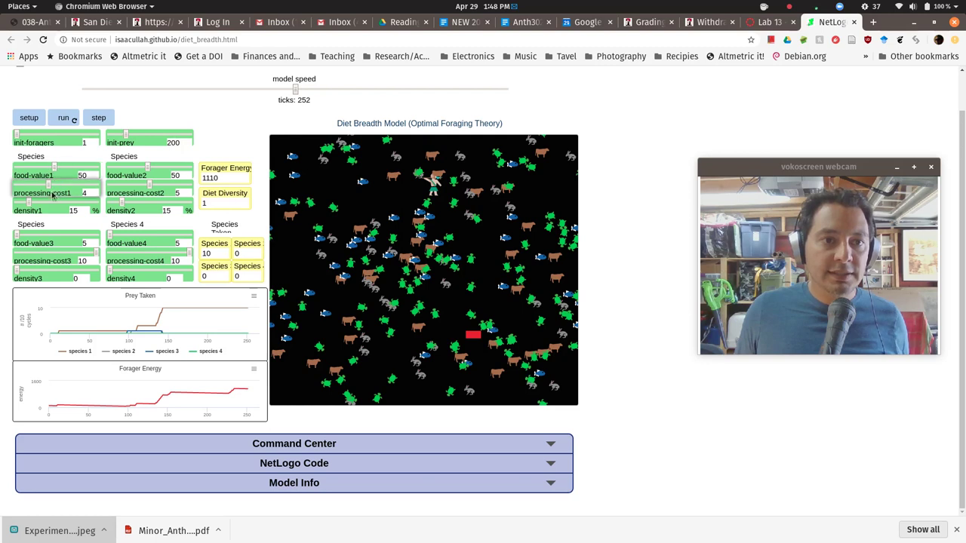
drag(151, 186, 141, 186)
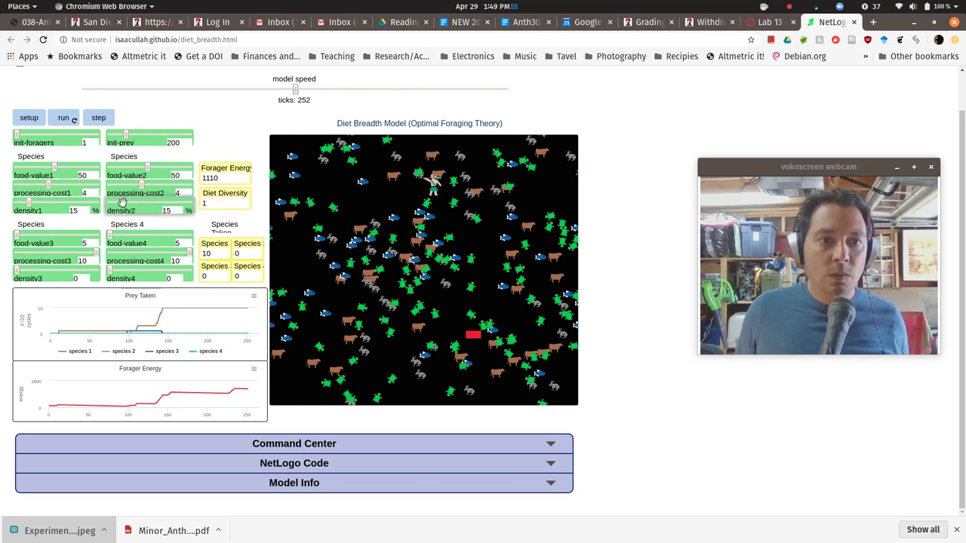
click(121, 202)
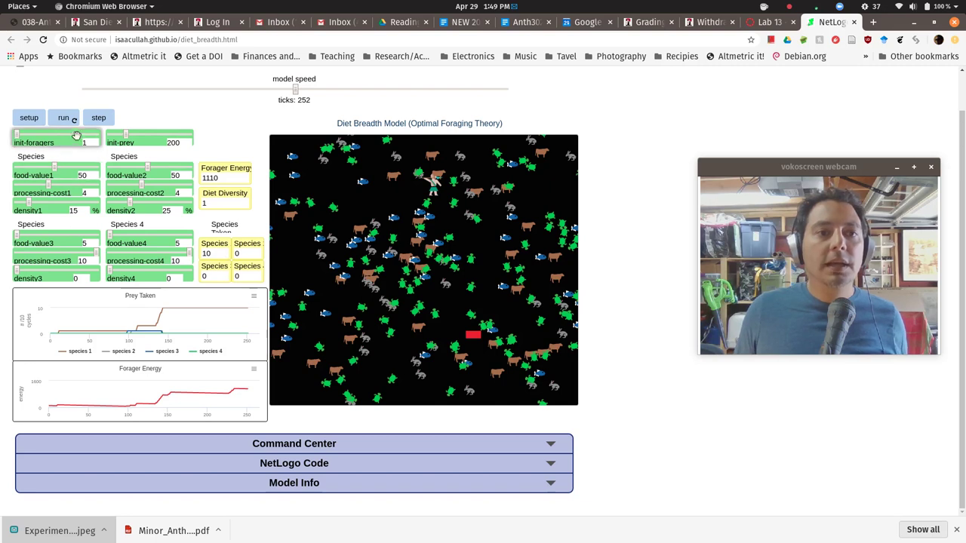
Reset with only species 1 and 2 and run to about tick 601
click(29, 117)
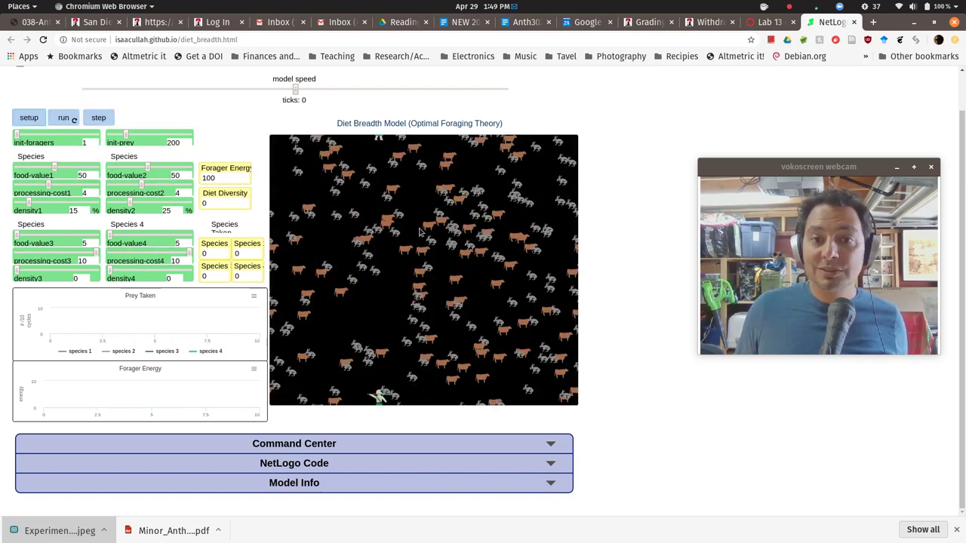
click(60, 119)
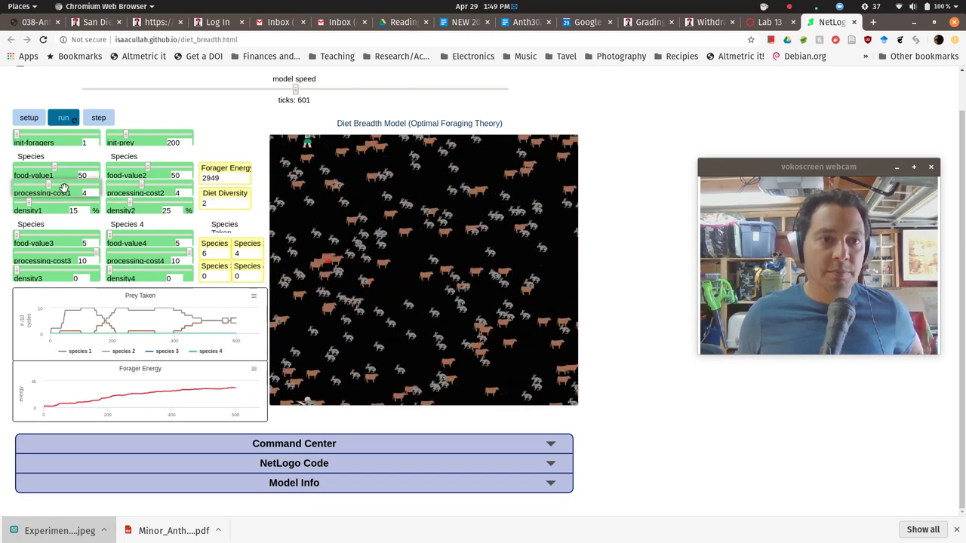
Stop the run, set density2 to 35%, then reset and rerun to about tick 422
click(64, 118)
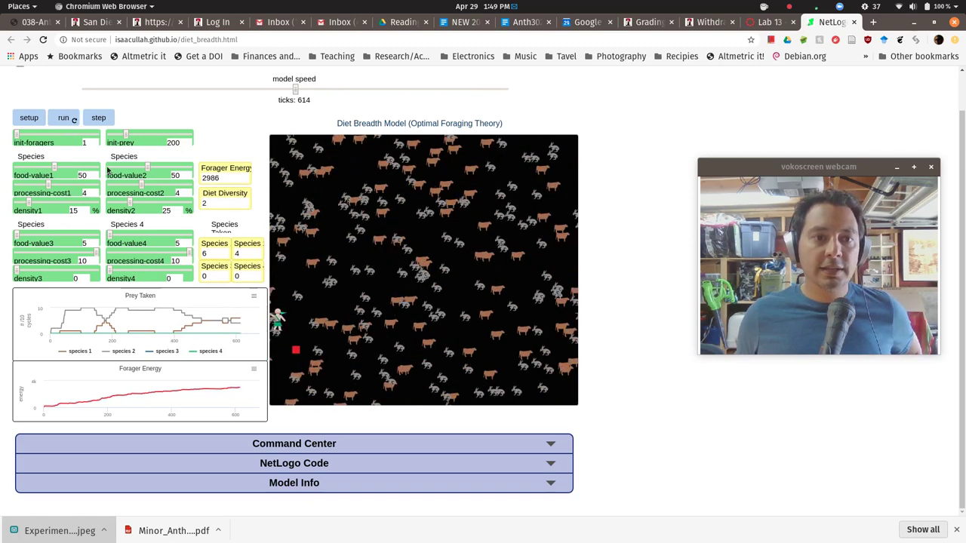
click(130, 201)
drag(132, 202, 139, 201)
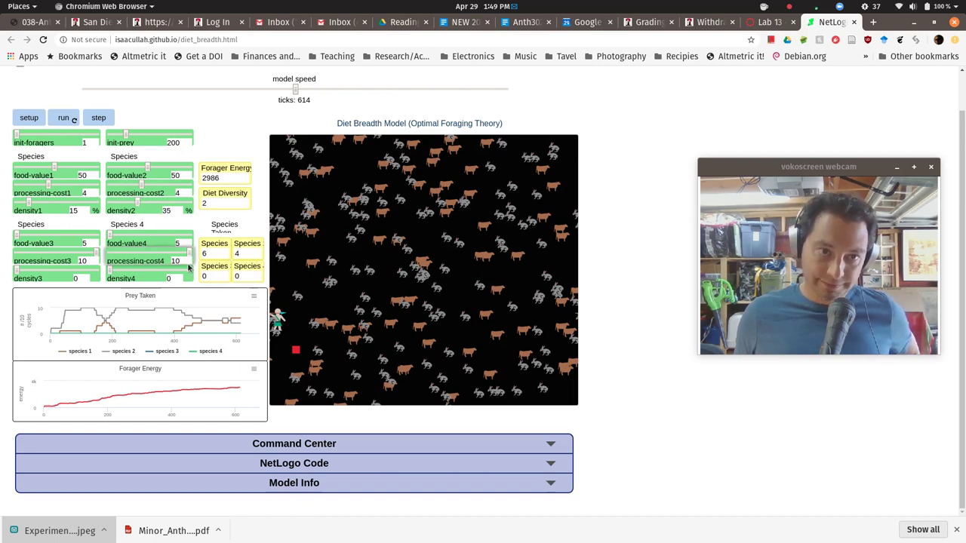
click(30, 118)
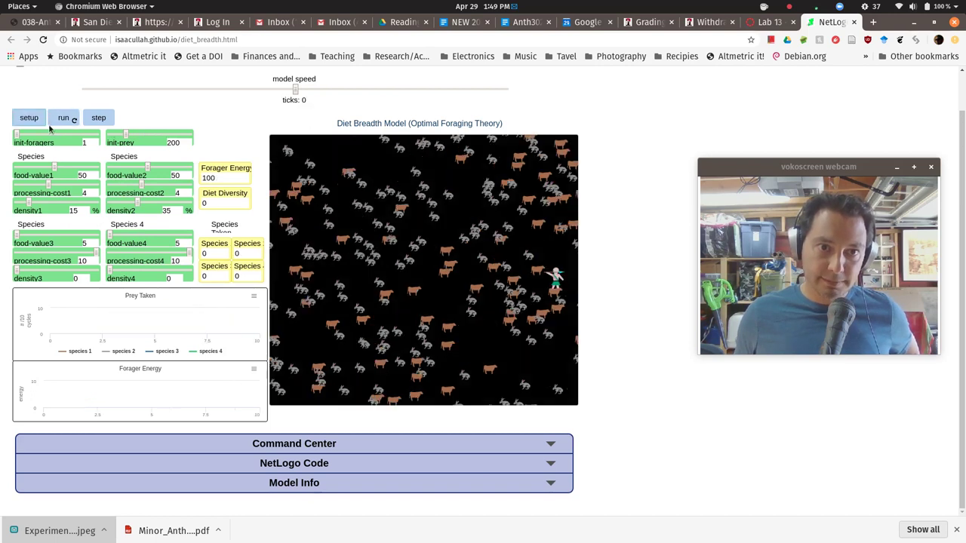
click(63, 118)
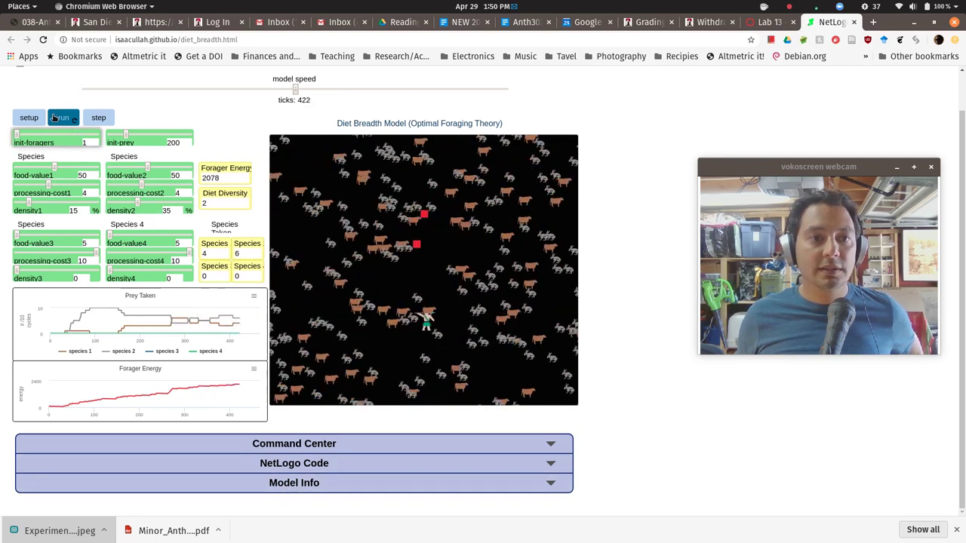
Stop the run, set density2 to 45%, then reset and run past tick 1000
click(65, 118)
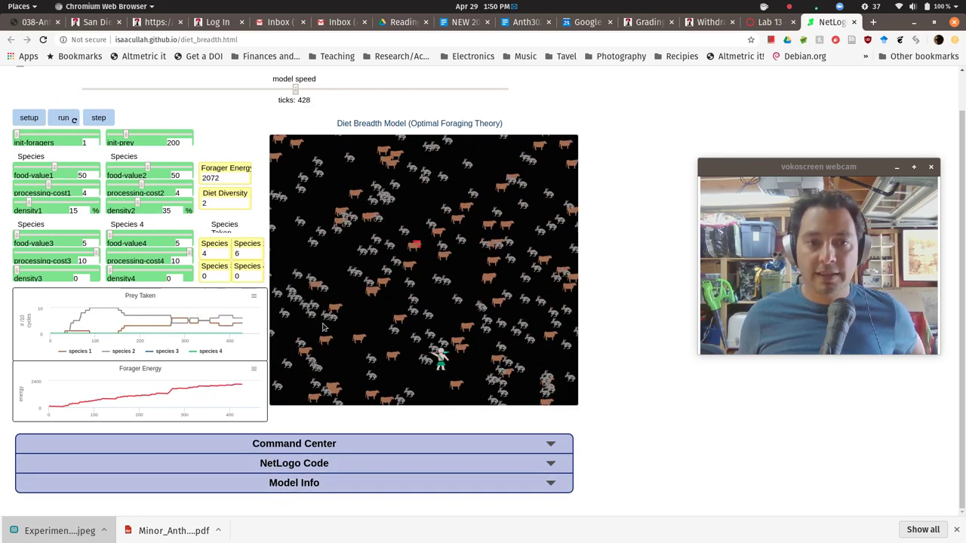
drag(136, 201, 148, 199)
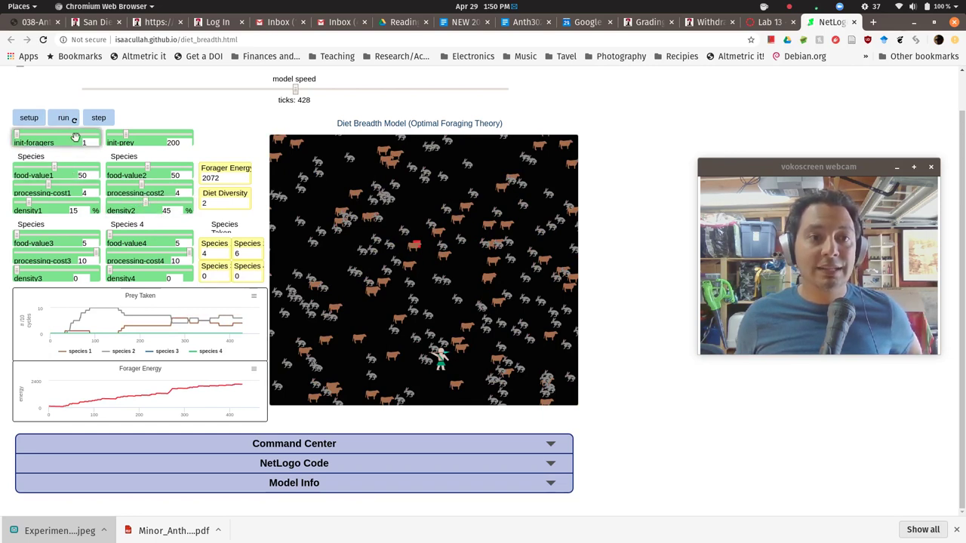
click(33, 120)
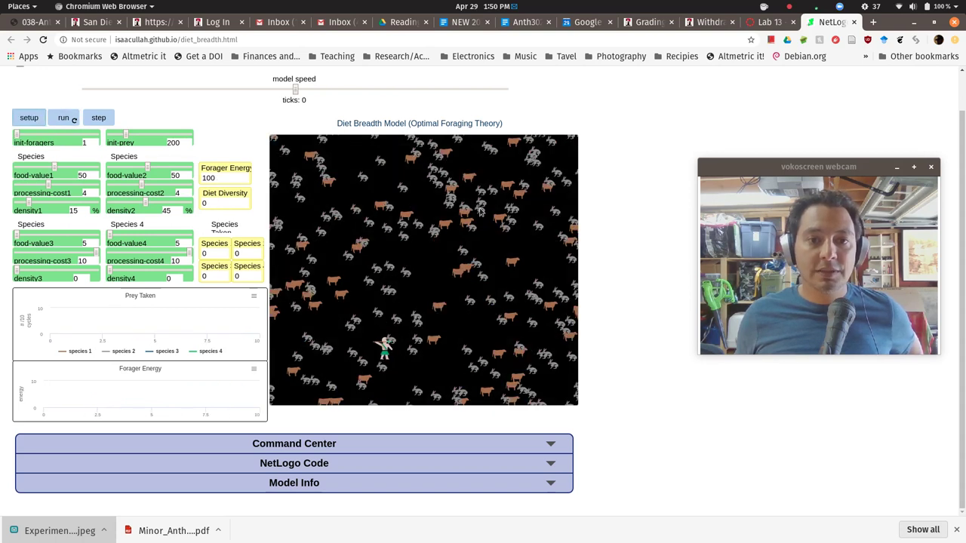
click(64, 119)
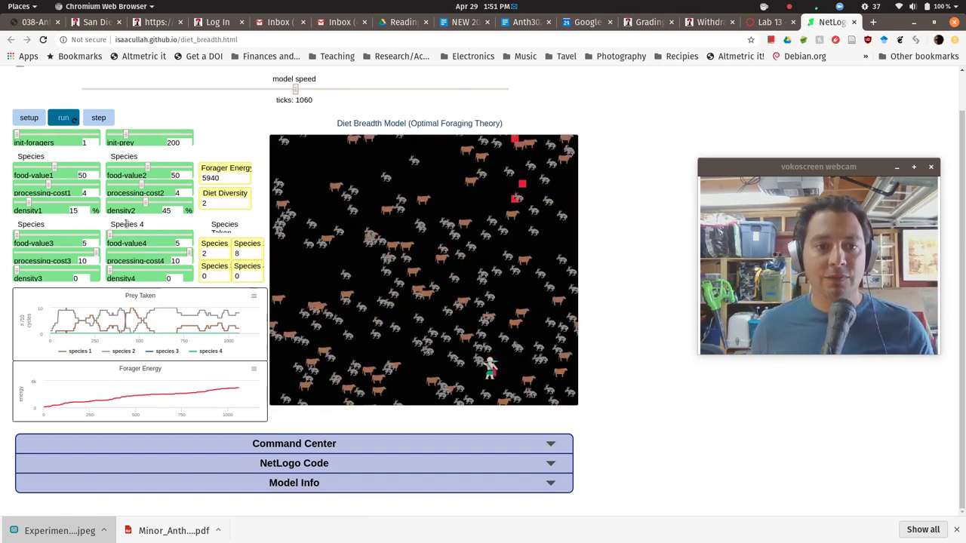
Halt the density2-at-45% simulation at tick 1084
click(65, 120)
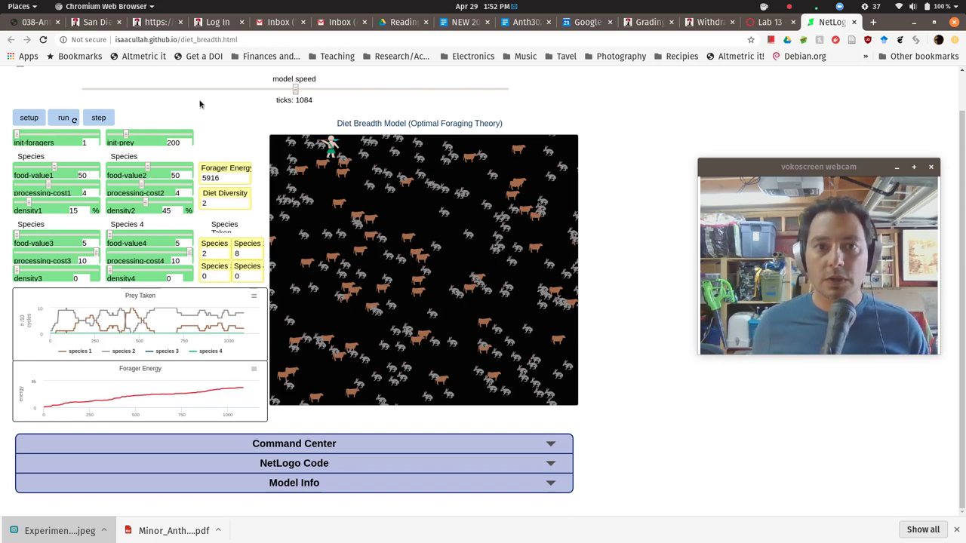
Bring the vokoscreen recorder window forward and move it to the lower centre of the screen
key(super)
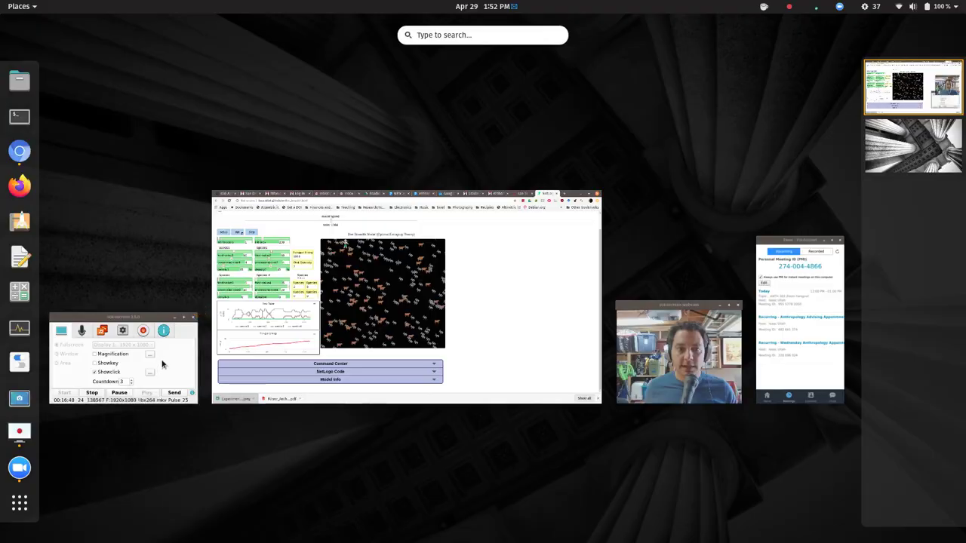
click(161, 364)
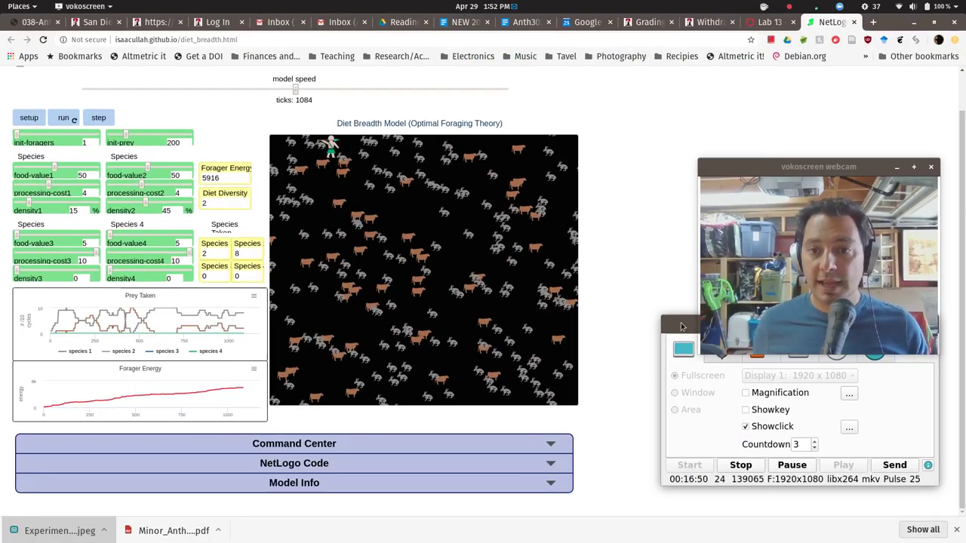
drag(681, 326, 462, 365)
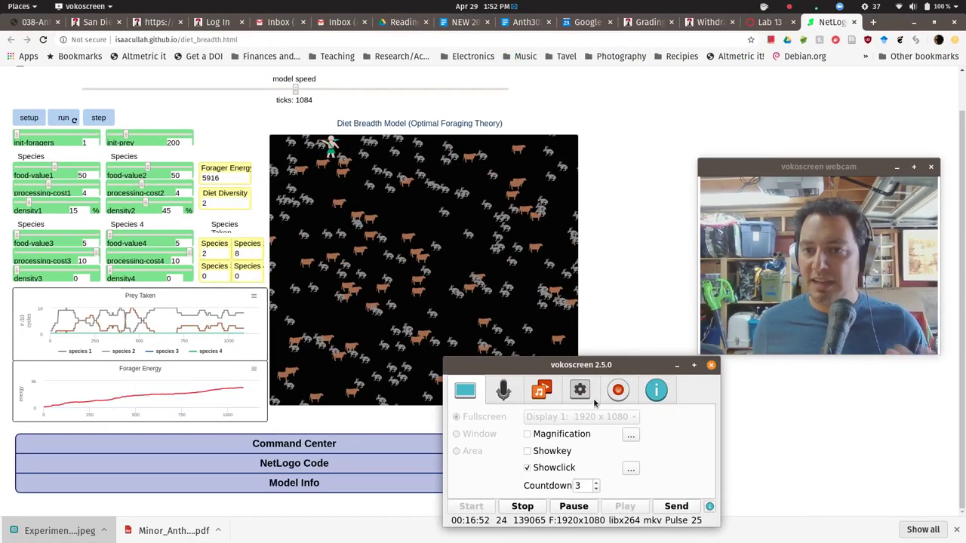